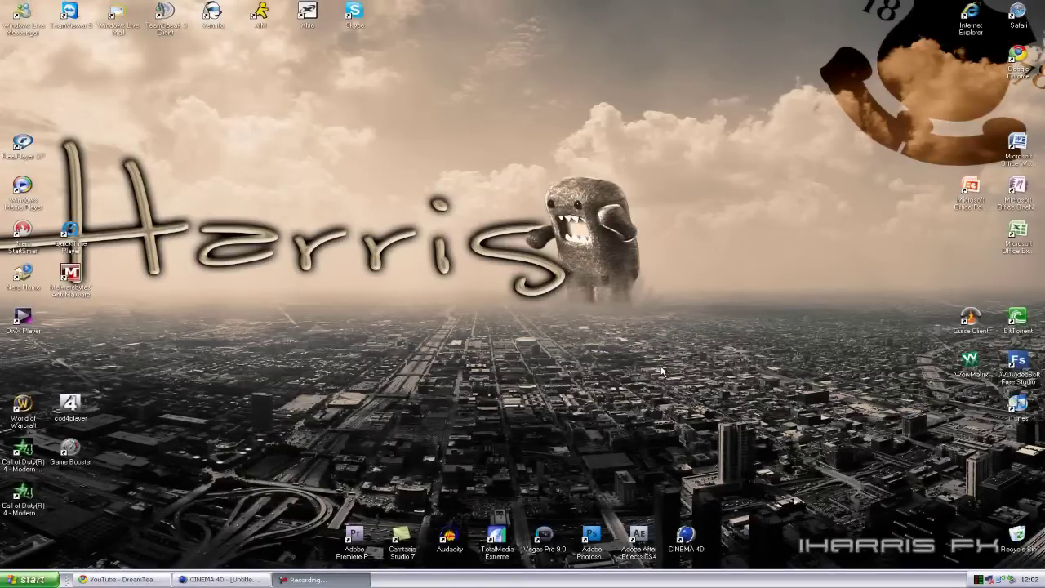
# Bring up the DreamTeamEditing YouTube channel in the browser and look over its staff list
pyautogui.click(160, 578)
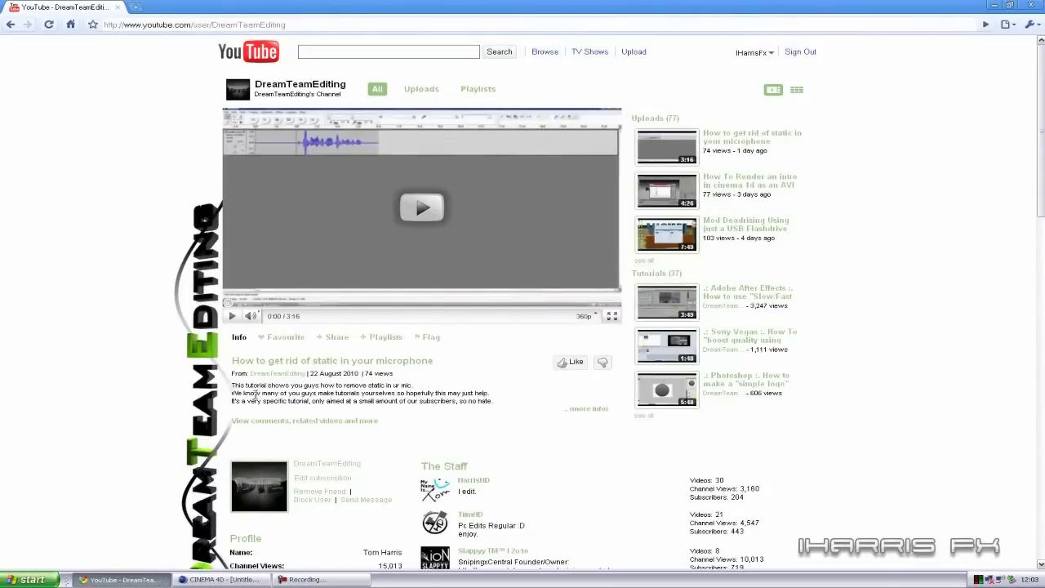
pyautogui.scroll(-2, 249, 408)
pyautogui.moveTo(484, 328); pyautogui.dragTo(458, 313)
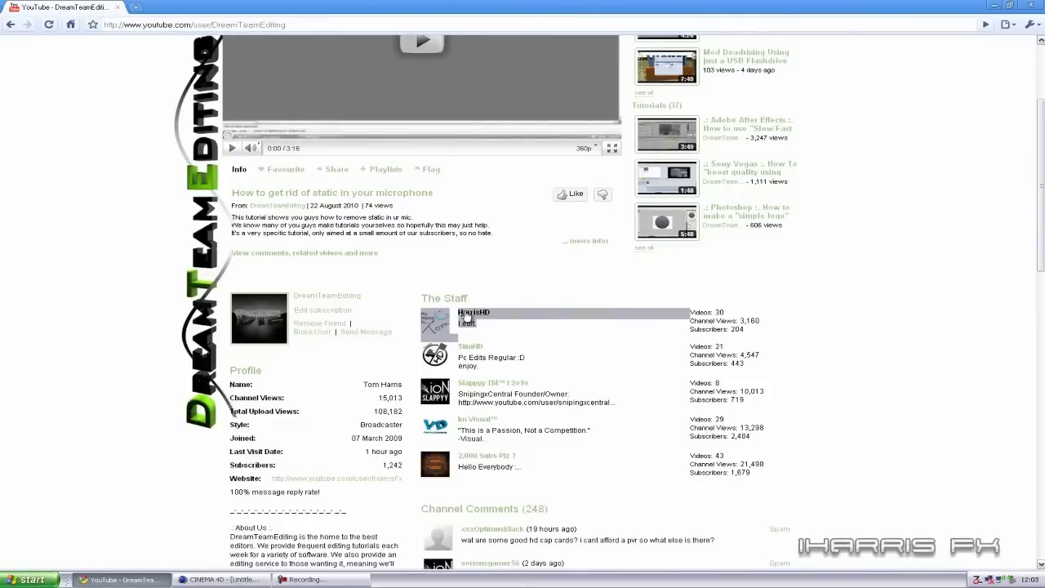
pyautogui.moveTo(480, 327); pyautogui.dragTo(462, 325)
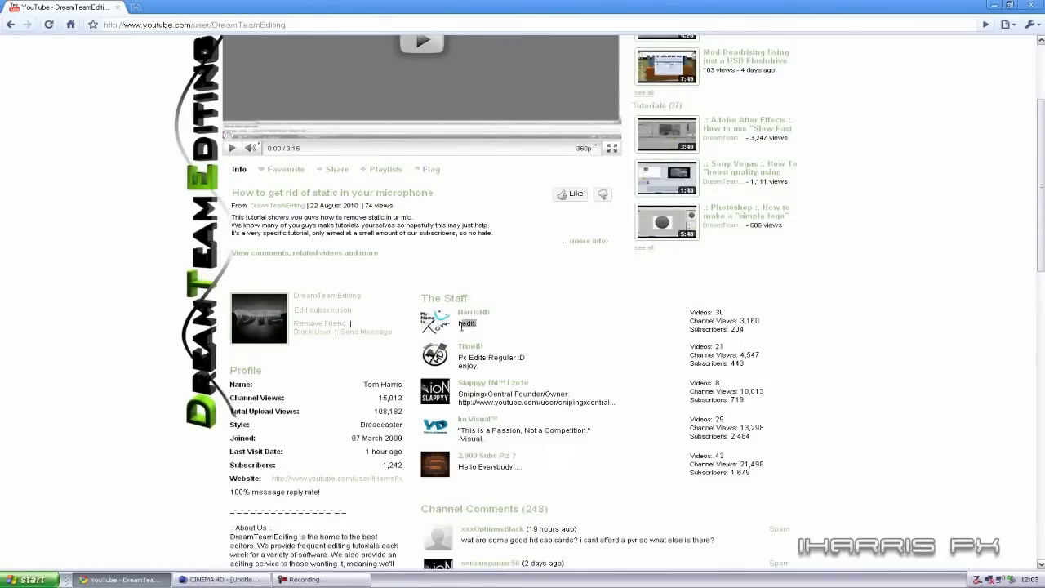
pyautogui.scroll(-1, 506, 498)
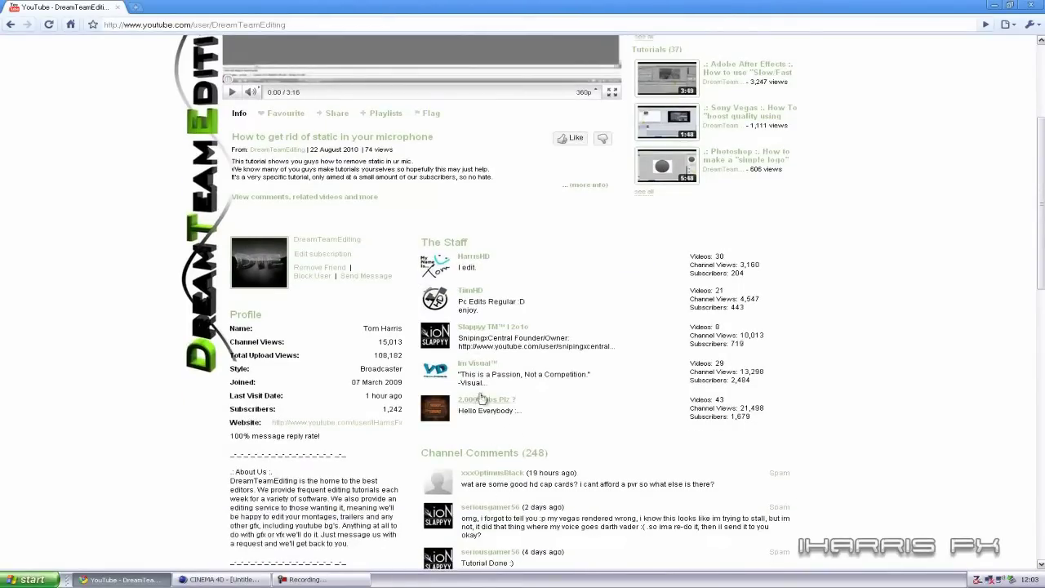
pyautogui.moveTo(747, 418); pyautogui.dragTo(516, 327)
pyautogui.moveTo(433, 361); pyautogui.dragTo(441, 371)
pyautogui.click(523, 386)
pyautogui.moveTo(767, 380); pyautogui.dragTo(441, 361)
pyautogui.moveTo(506, 373); pyautogui.dragTo(471, 359)
# Open the first listed staff member's channel and play its featured intro video, pausing at intervals to examine the animated splines
pyautogui.moveTo(489, 247); pyautogui.dragTo(417, 243)
pyautogui.click(419, 250)
pyautogui.click(480, 258)
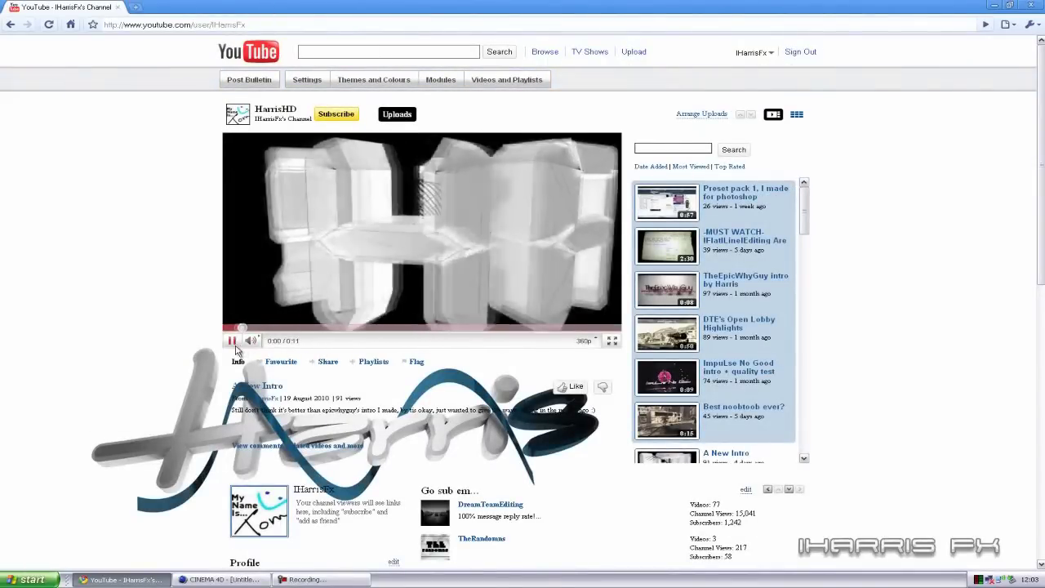
pyautogui.click(233, 343)
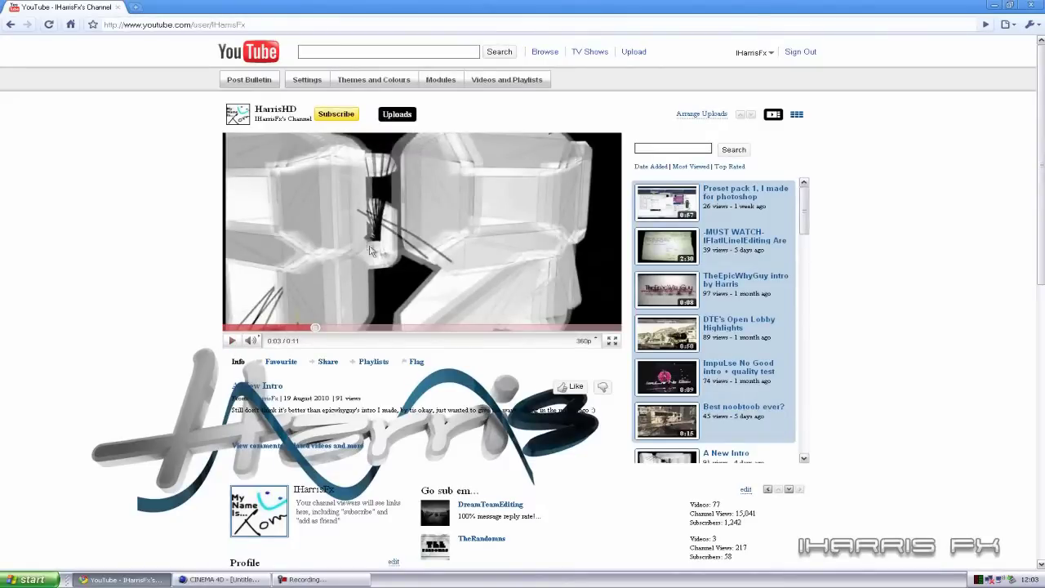
pyautogui.click(233, 343)
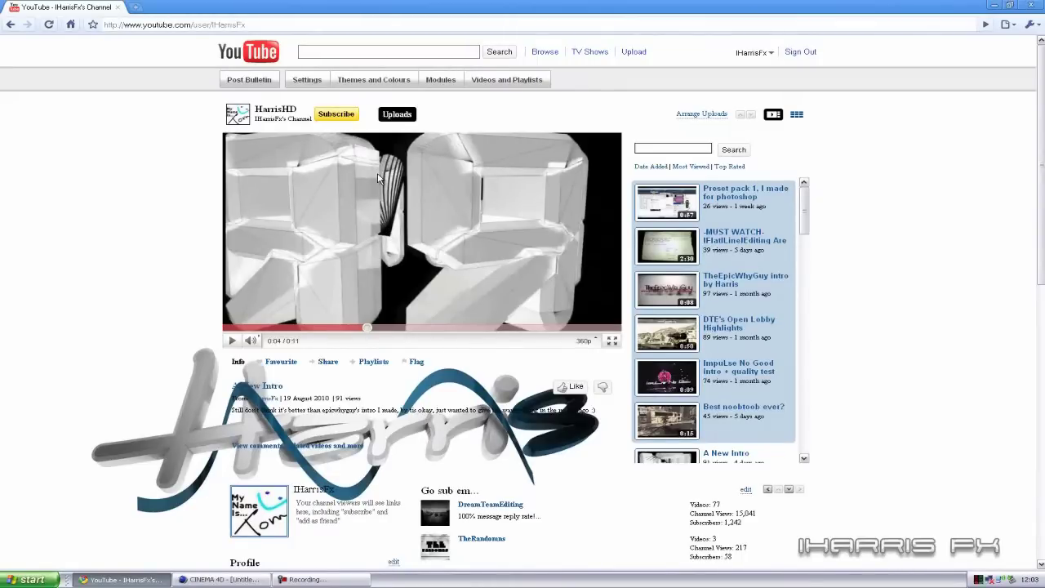
pyautogui.click(232, 342)
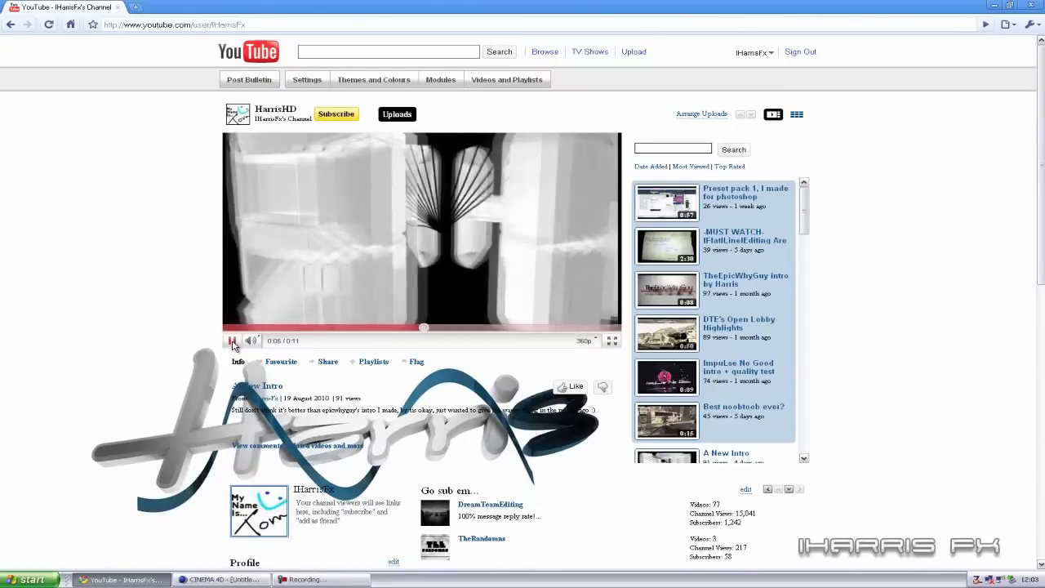
pyautogui.click(233, 342)
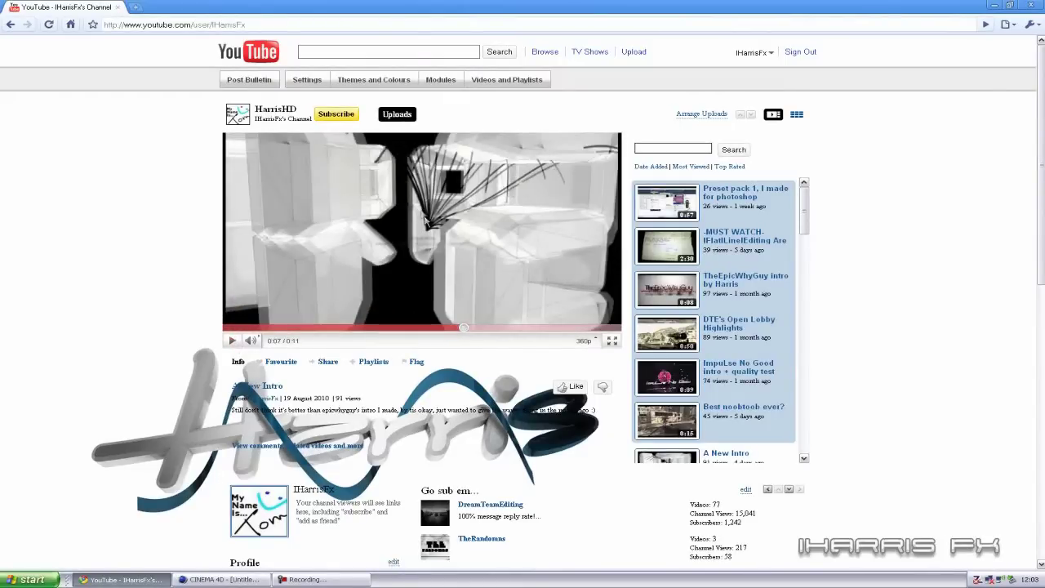
pyautogui.scroll(-3, 326, 453)
pyautogui.scroll(3, 324, 460)
pyautogui.scroll(-1, 442, 255)
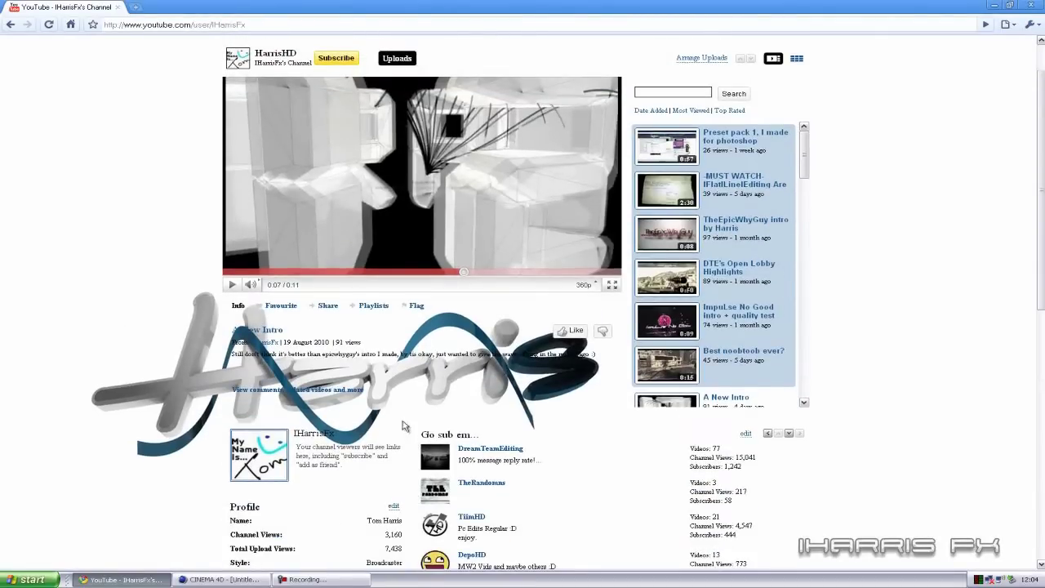
pyautogui.scroll(1, 442, 256)
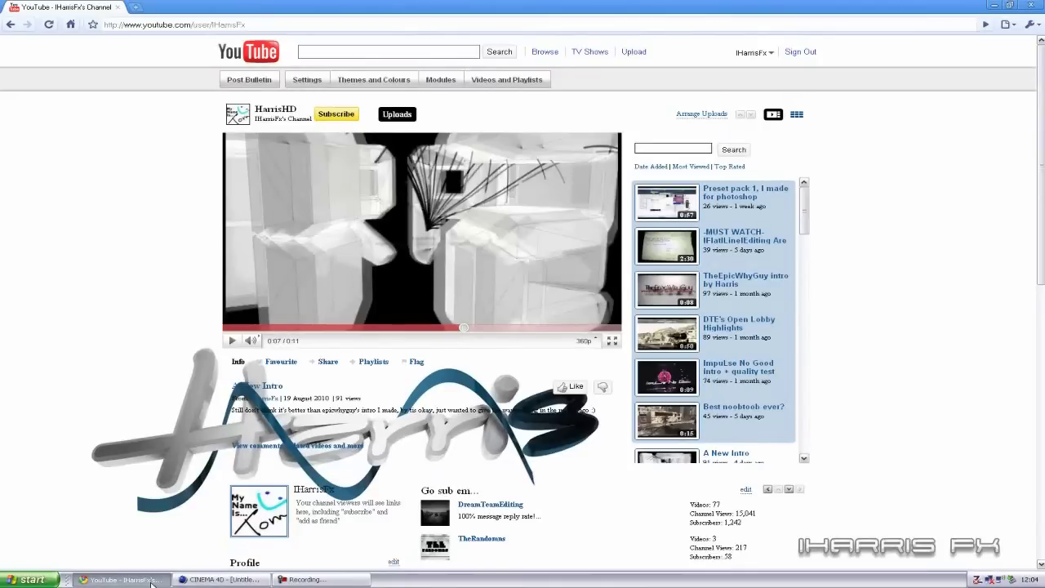
# Minimize the browser, switch to CINEMA 4D and add a MoGraph MoSpline object to the empty scene
pyautogui.click(122, 579)
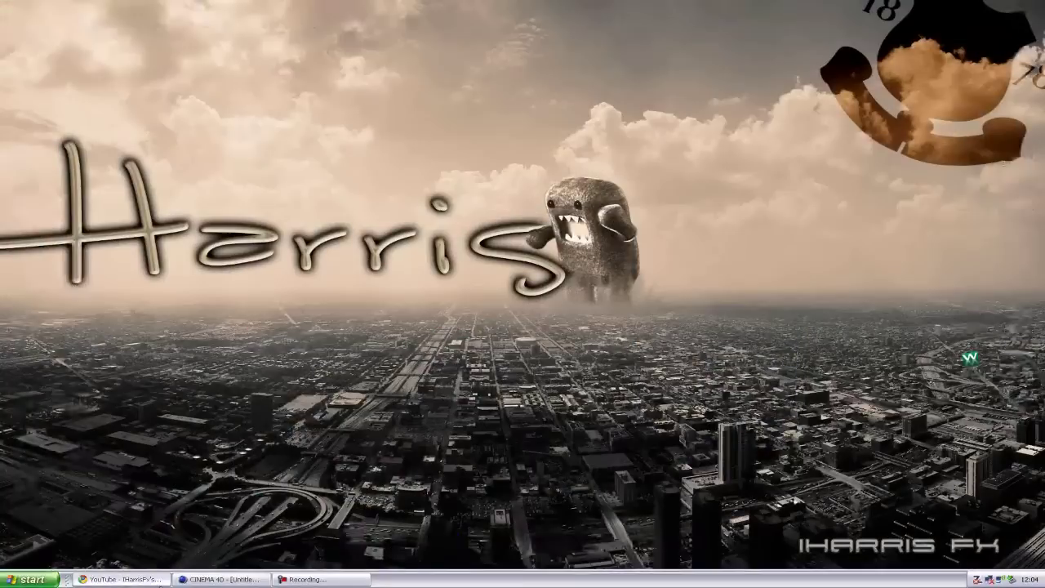
pyautogui.click(219, 579)
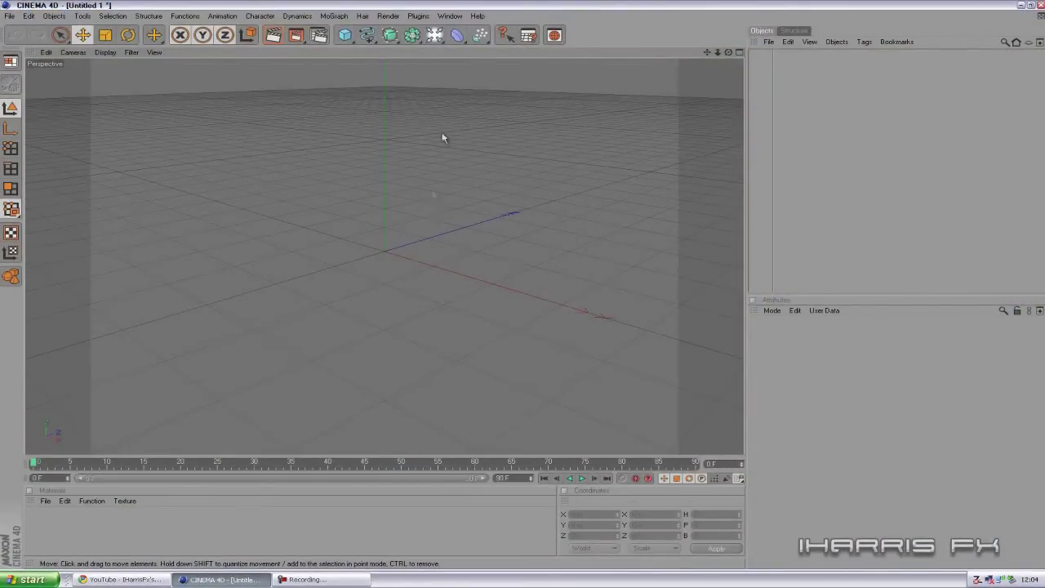
pyautogui.click(343, 18)
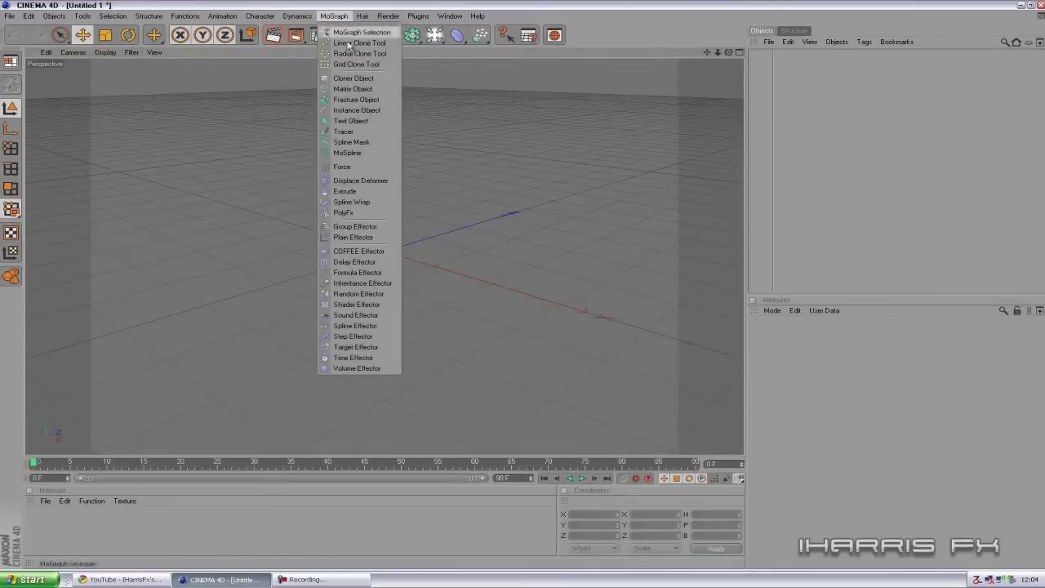
pyautogui.click(333, 153)
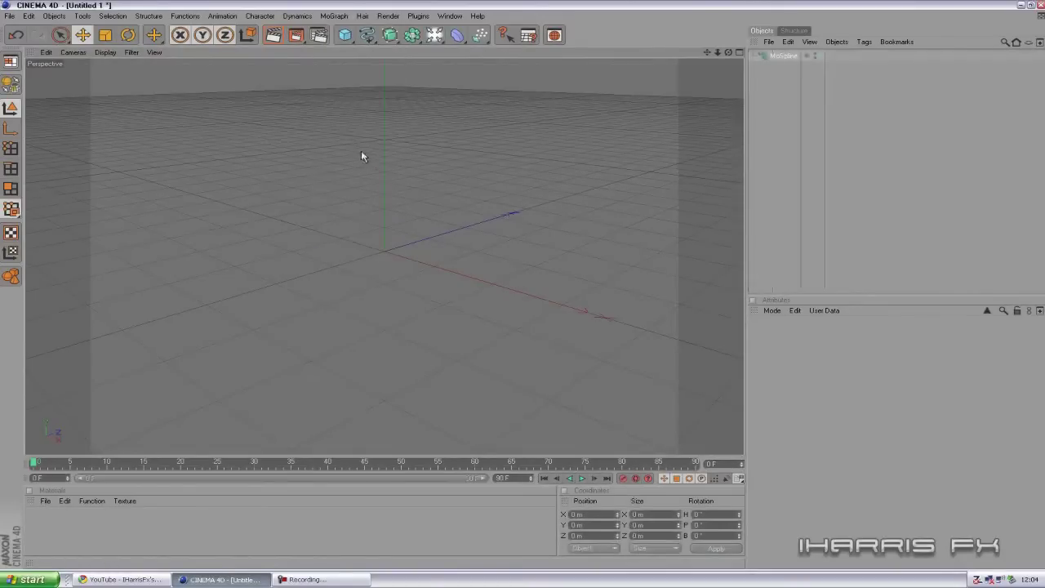
pyautogui.click(335, 17)
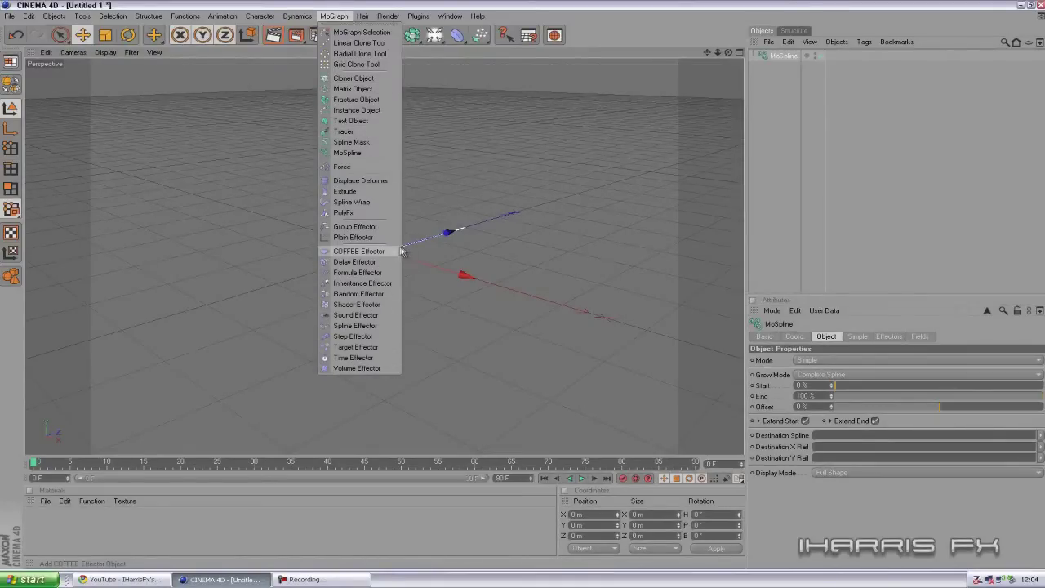
pyautogui.click(372, 121)
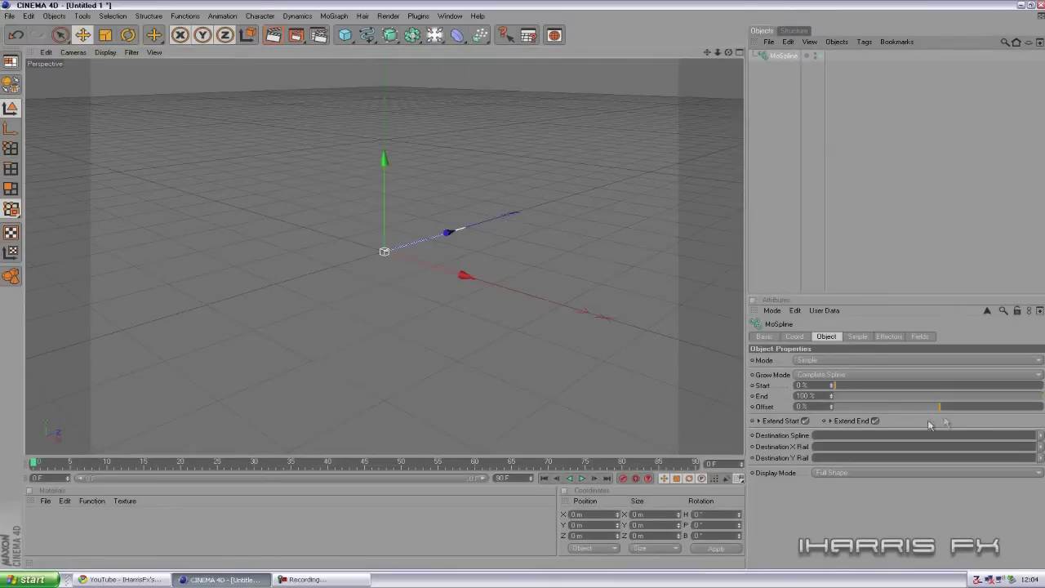
# In the MoSpline's Simple properties, set Segments to 20, Angle H to -90° and Angle P to 200°
pyautogui.click(855, 337)
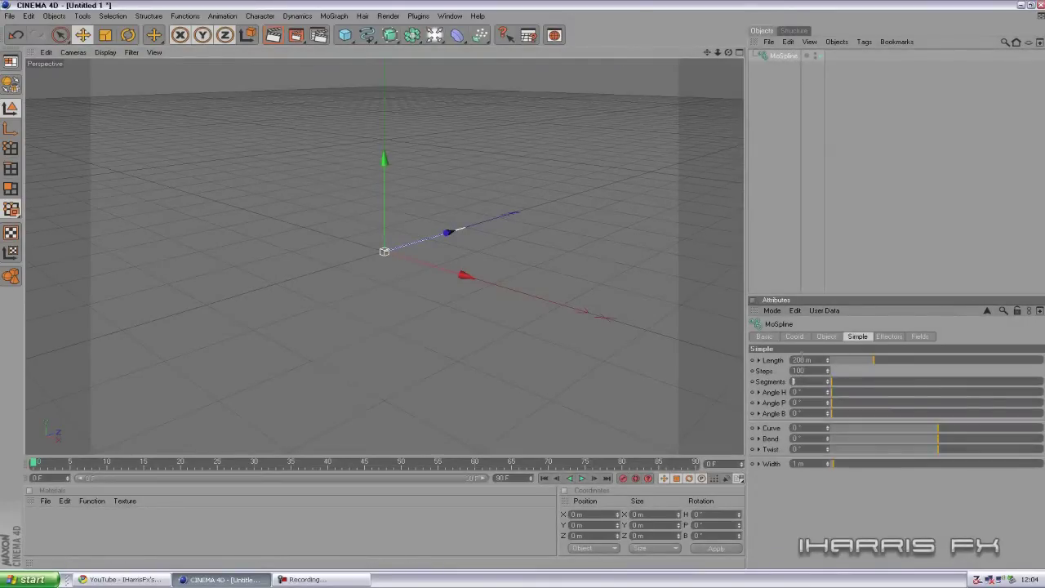
pyautogui.click(815, 261)
pyautogui.click(782, 56)
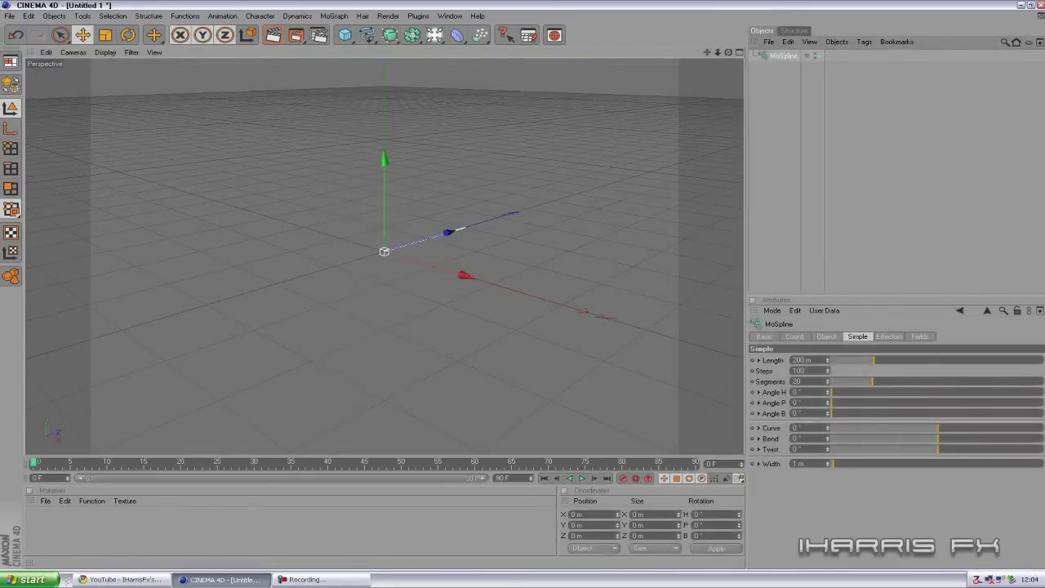
pyautogui.click(808, 392)
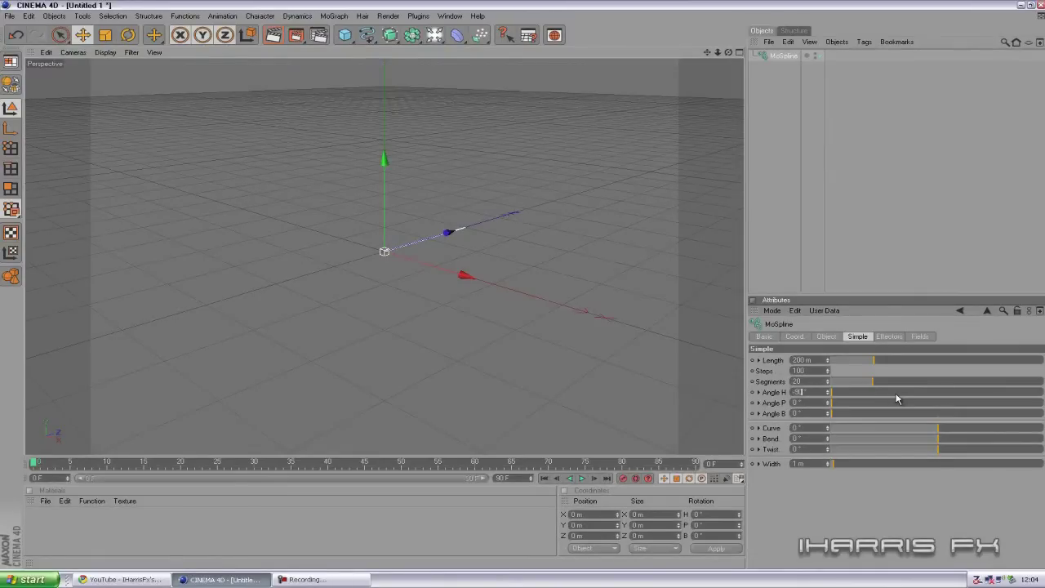
pyautogui.write('-30')
pyautogui.click(796, 402)
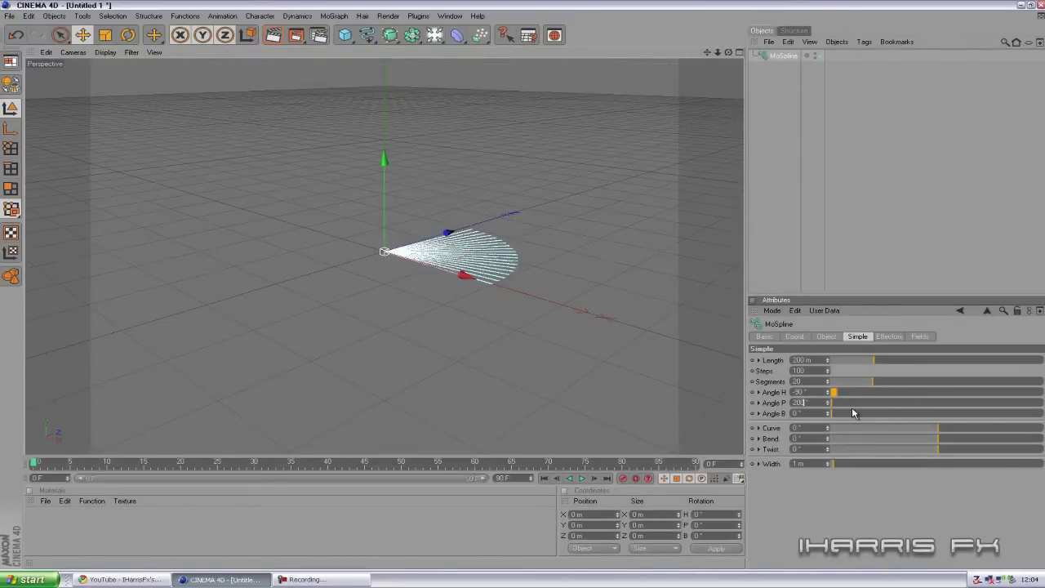
pyautogui.click(851, 274)
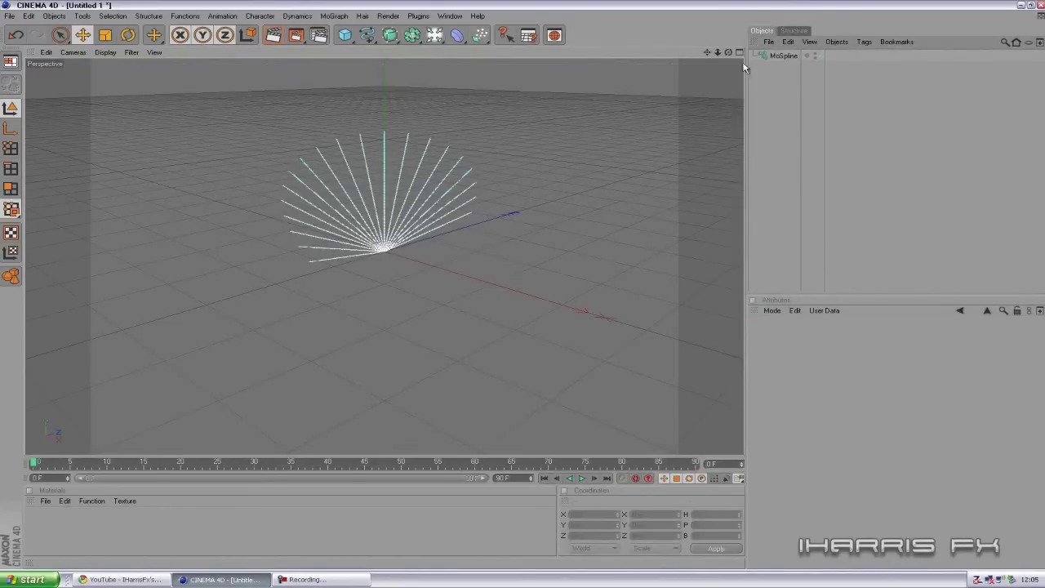
# Adjust the MoSpline's Angle P to 133°, Curve to 50°, Bend to 72° and Twist to 13°
pyautogui.moveTo(729, 53); pyautogui.dragTo(519, 286)
pyautogui.click(783, 55)
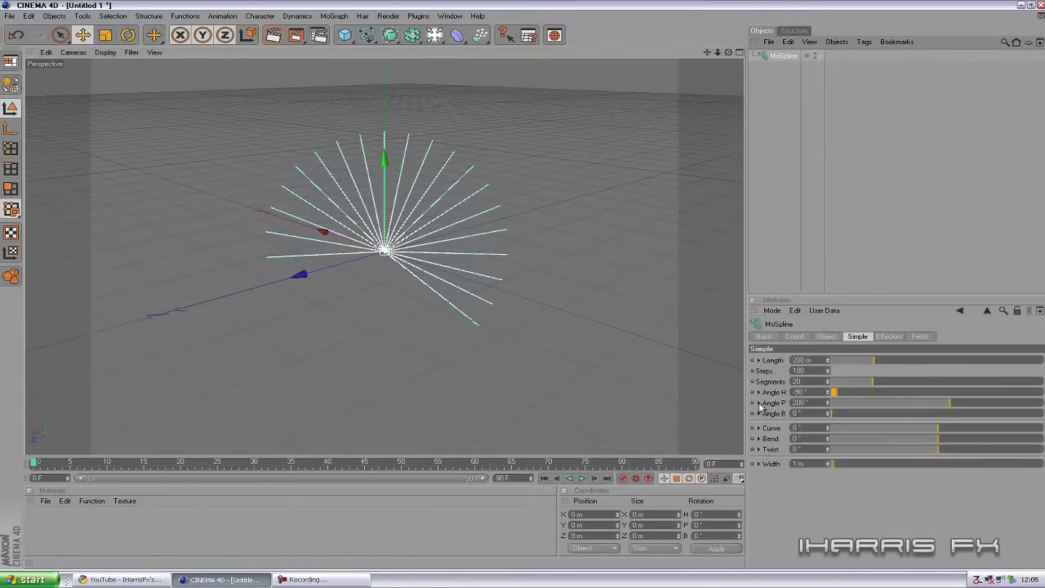
pyautogui.moveTo(831, 406); pyautogui.dragTo(828, 448)
pyautogui.moveTo(728, 52); pyautogui.dragTo(528, 289)
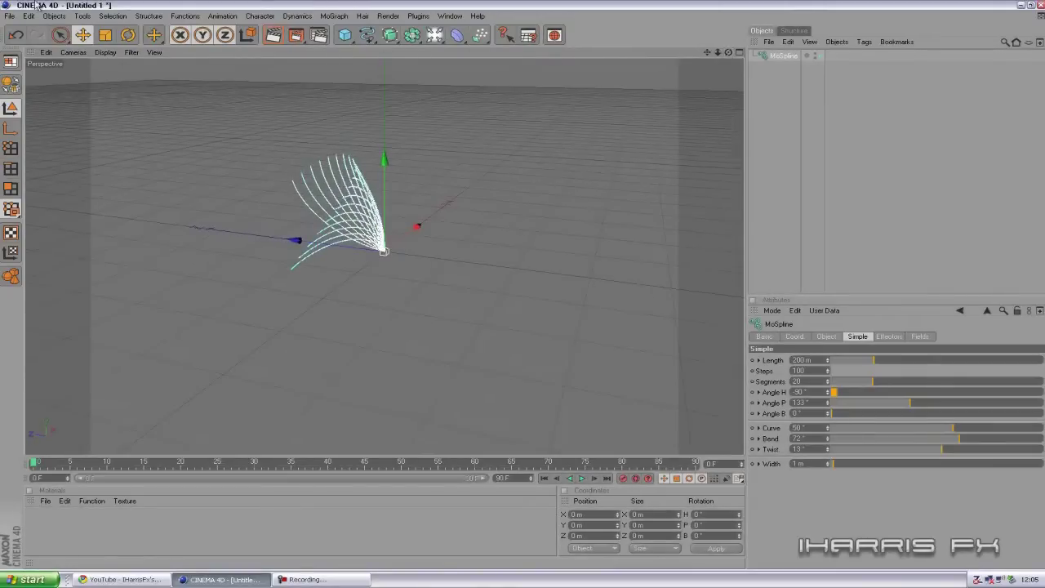
# Rotate the MoSpline freehand to about 17° pitch and 21° bank so the fan stands more upright
pyautogui.click(128, 34)
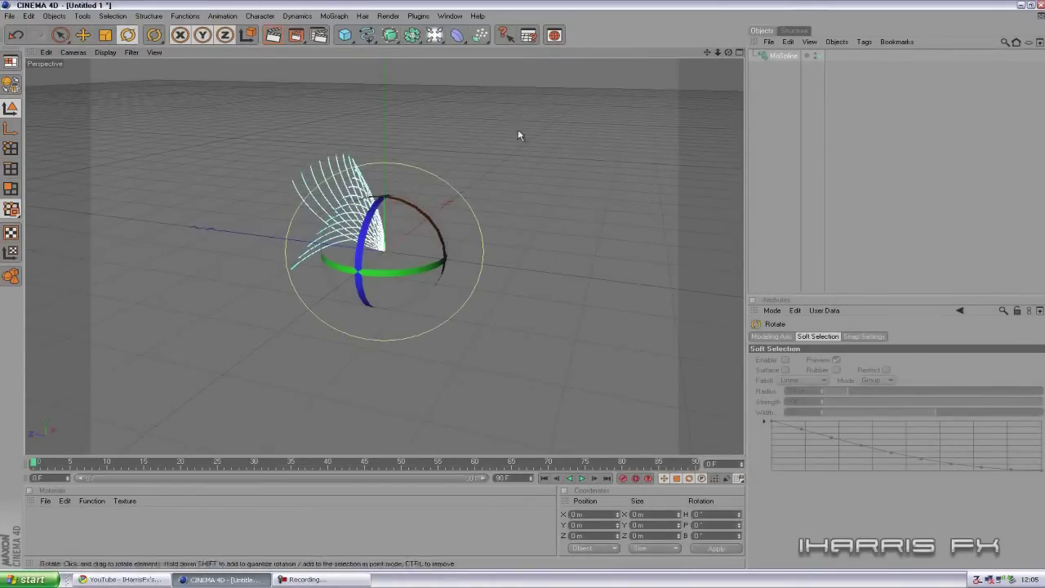
pyautogui.keyDown('alt'); pyautogui.moveTo(522, 288); pyautogui.dragTo(525, 290); pyautogui.keyUp('alt')
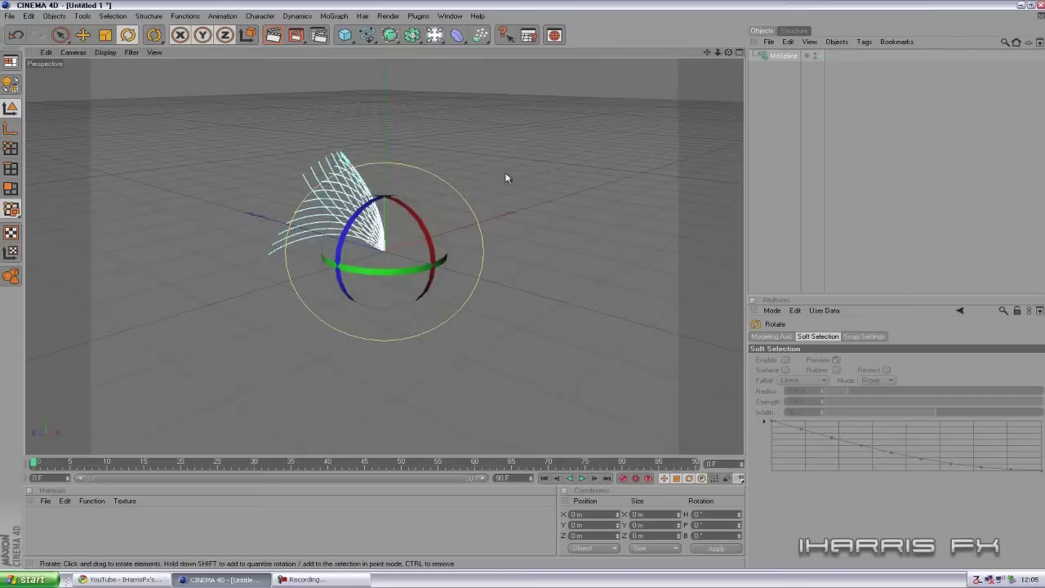
pyautogui.moveTo(423, 216); pyautogui.dragTo(478, 203)
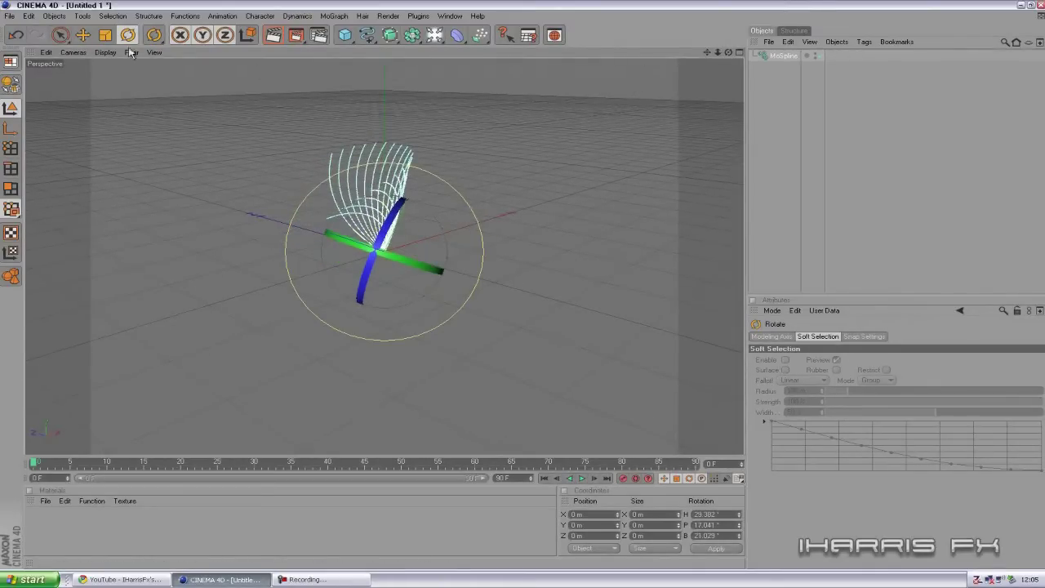
# View the MoSpline fan from another side, render the active view, and clear the selection
pyautogui.click(87, 34)
pyautogui.moveTo(728, 52); pyautogui.dragTo(525, 289)
pyautogui.click(274, 35)
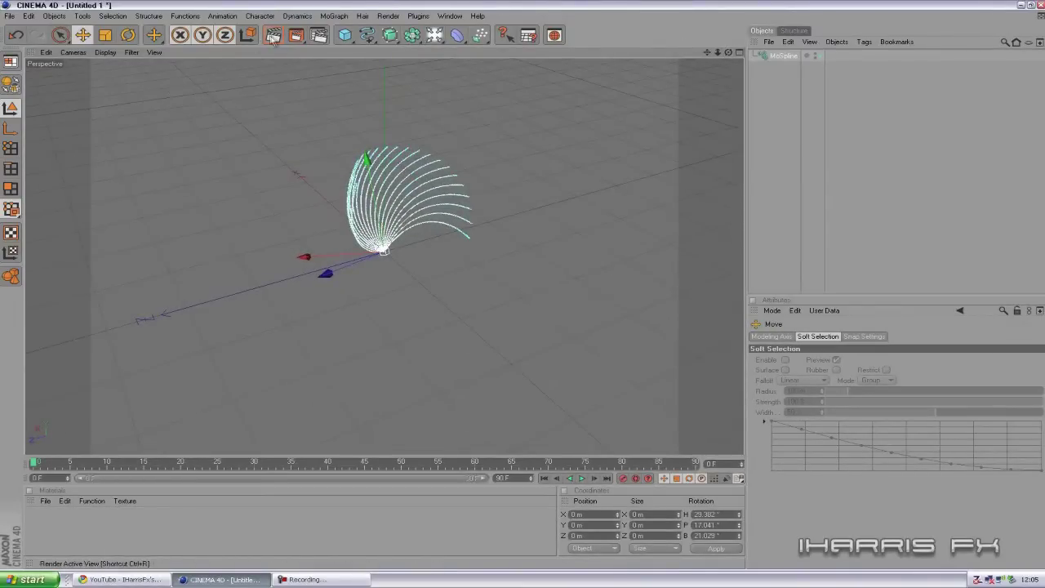
pyautogui.click(841, 142)
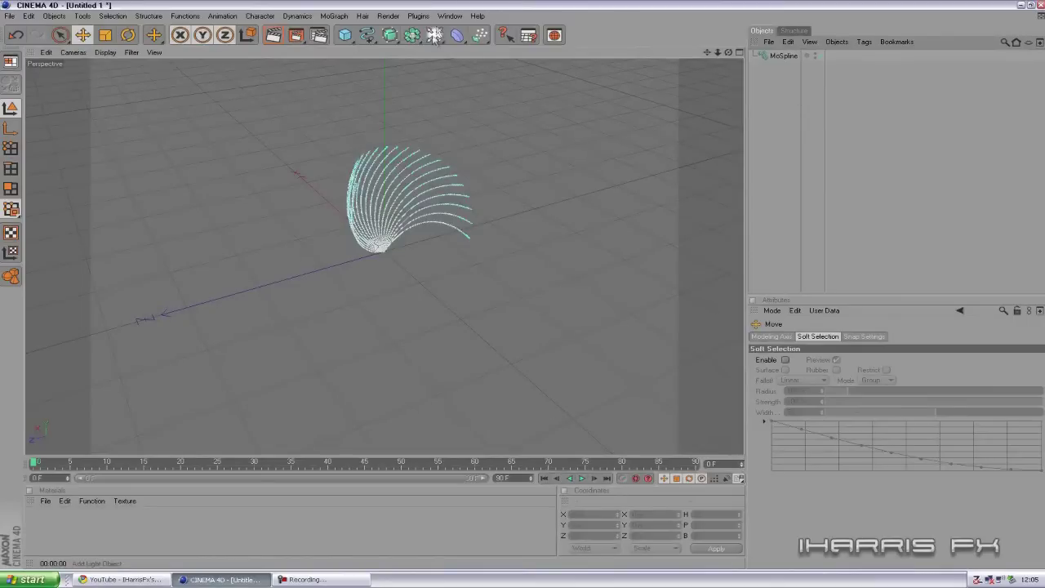
# Add a Wind object to the scene and rotate it to about 87° pitch so its fan lies flat
pyautogui.moveTo(394, 40); pyautogui.dragTo(632, 4)
pyautogui.moveTo(475, 38); pyautogui.dragTo(656, 84)
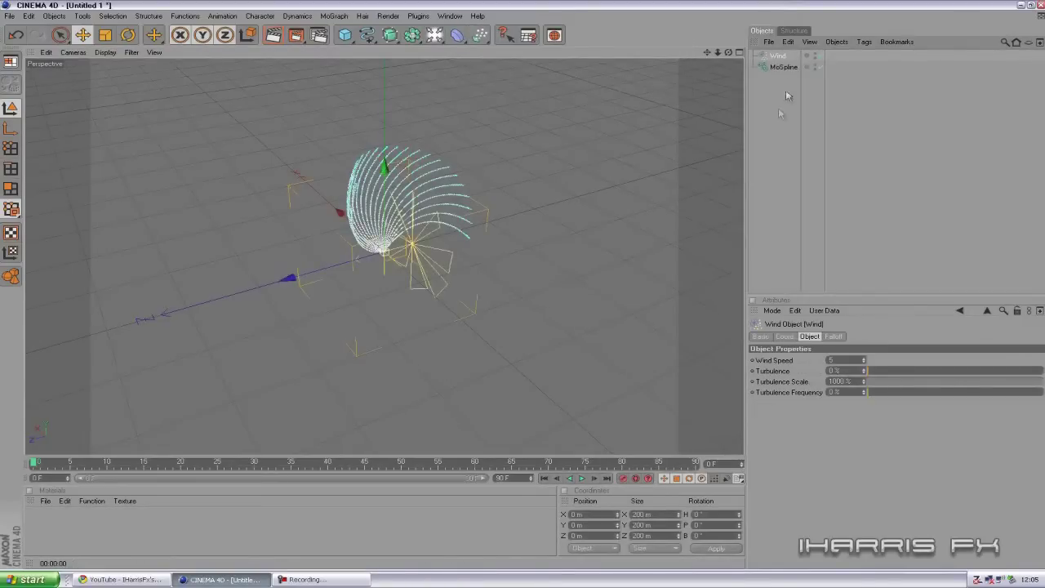
pyautogui.moveTo(728, 52); pyautogui.dragTo(522, 285)
pyautogui.click(132, 40)
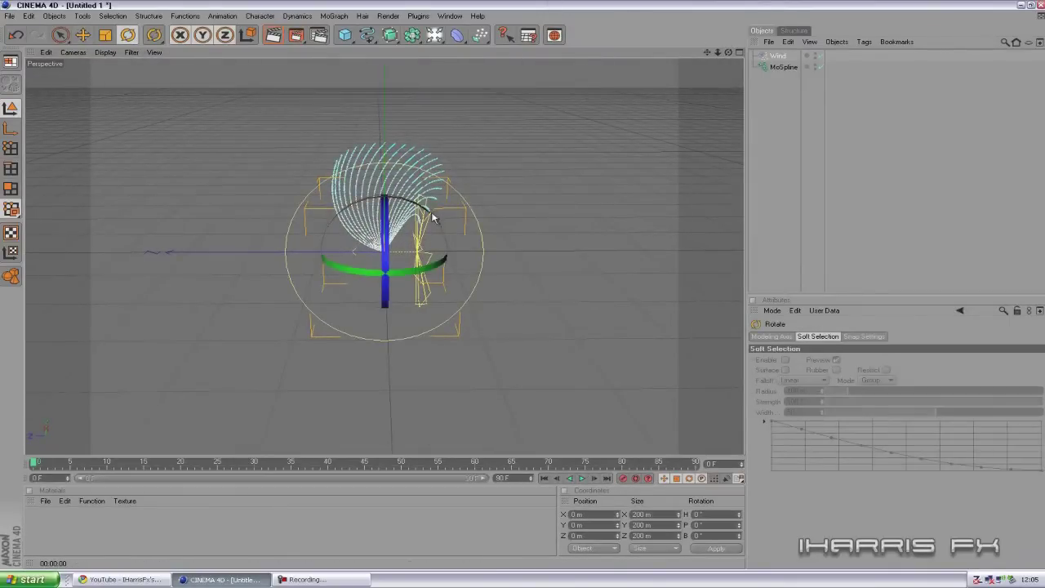
pyautogui.moveTo(446, 245); pyautogui.dragTo(473, 285)
pyautogui.press('e')
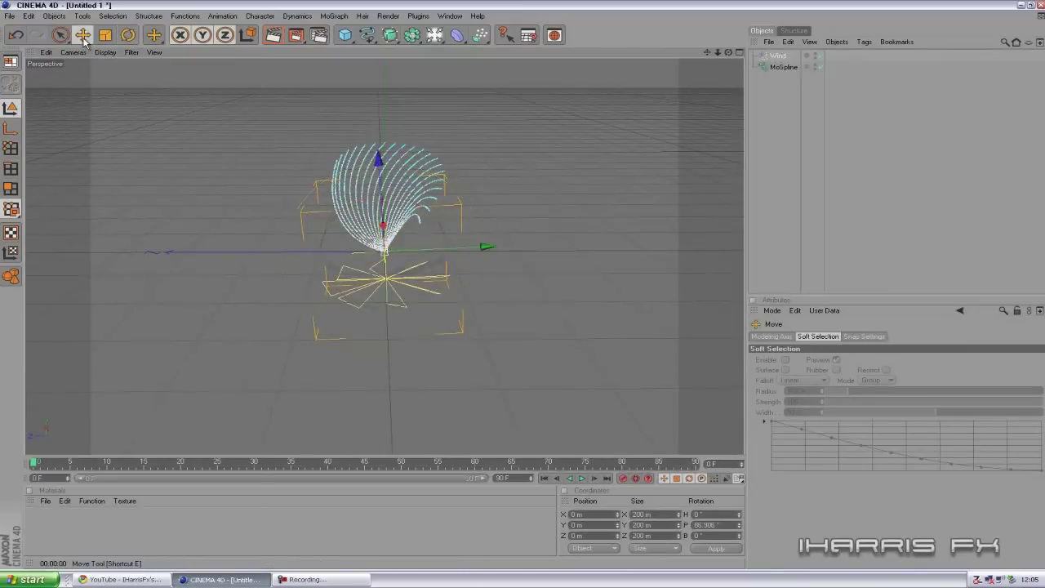
# Move the Wind object to about Y -1 m and Z 17 m beneath the MoSpline, keeping it selected
pyautogui.moveTo(441, 226); pyautogui.dragTo(525, 289)
pyautogui.click(762, 108)
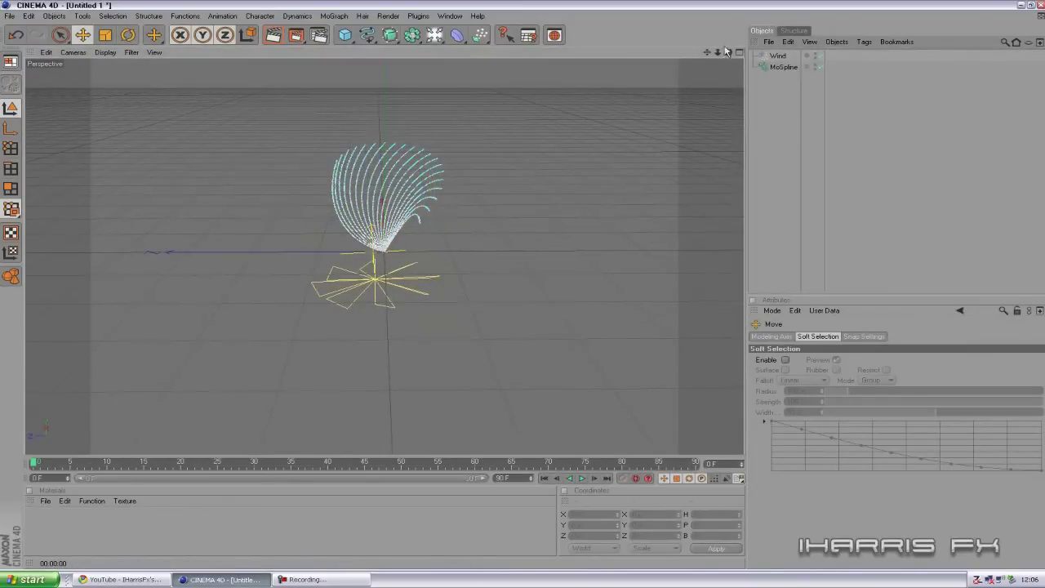
pyautogui.moveTo(729, 53); pyautogui.dragTo(522, 295)
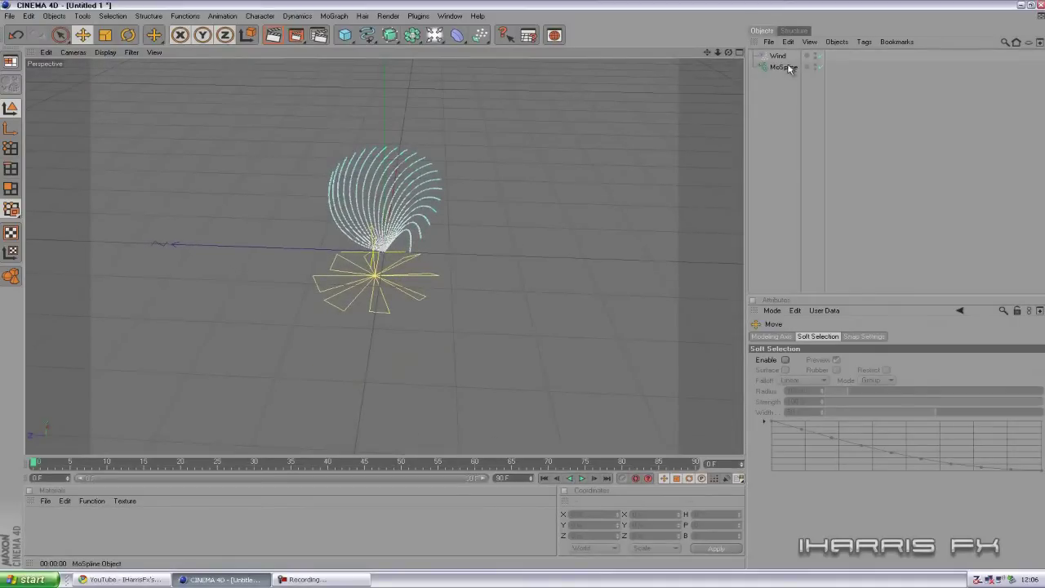
pyautogui.click(777, 56)
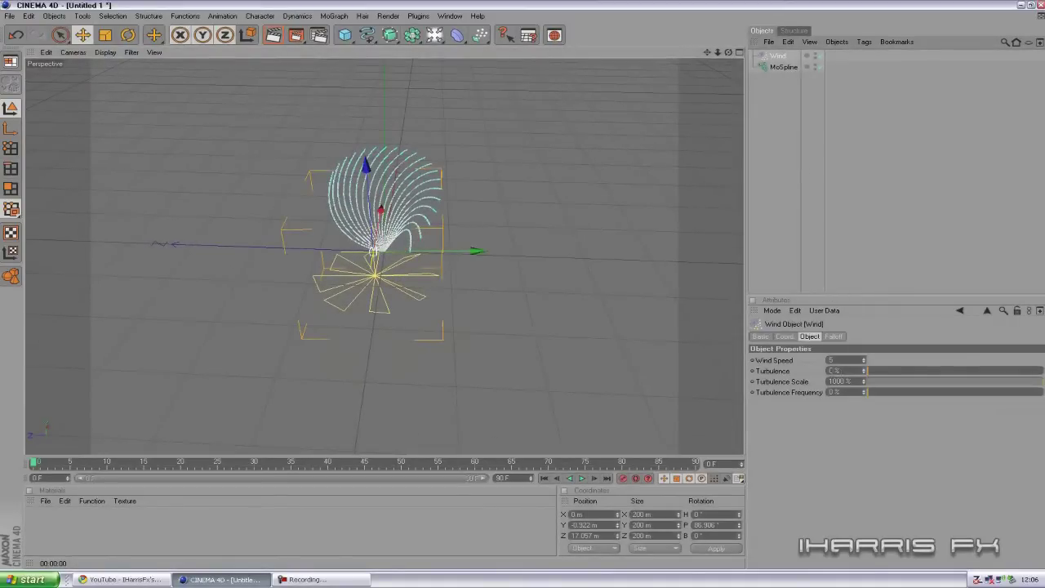
# Set the Wind object's turbulence to 50 % and its turbulence scale to 100 %
pyautogui.click(830, 371)
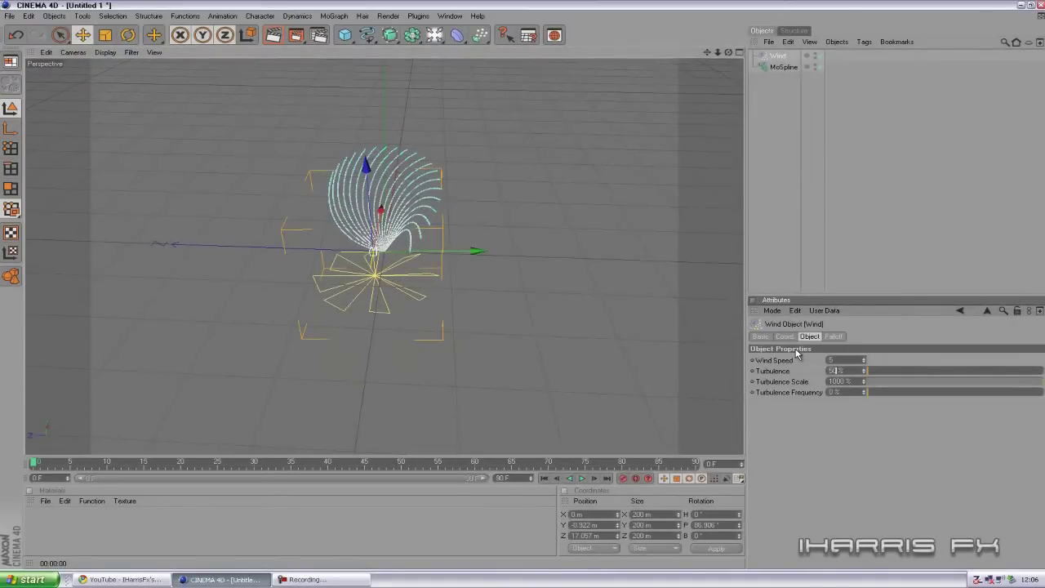
pyautogui.press('Return')
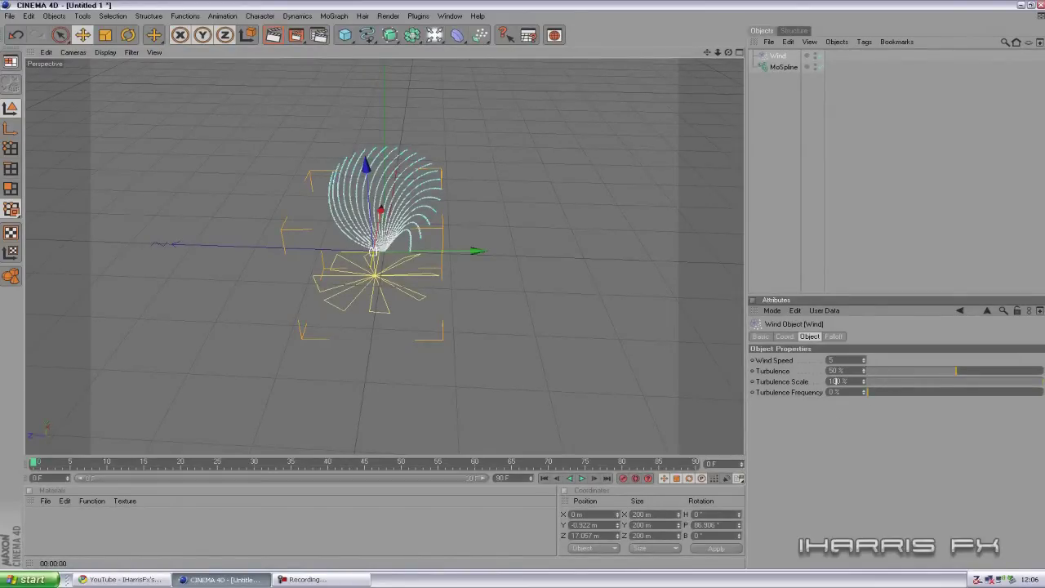
pyautogui.press('Return')
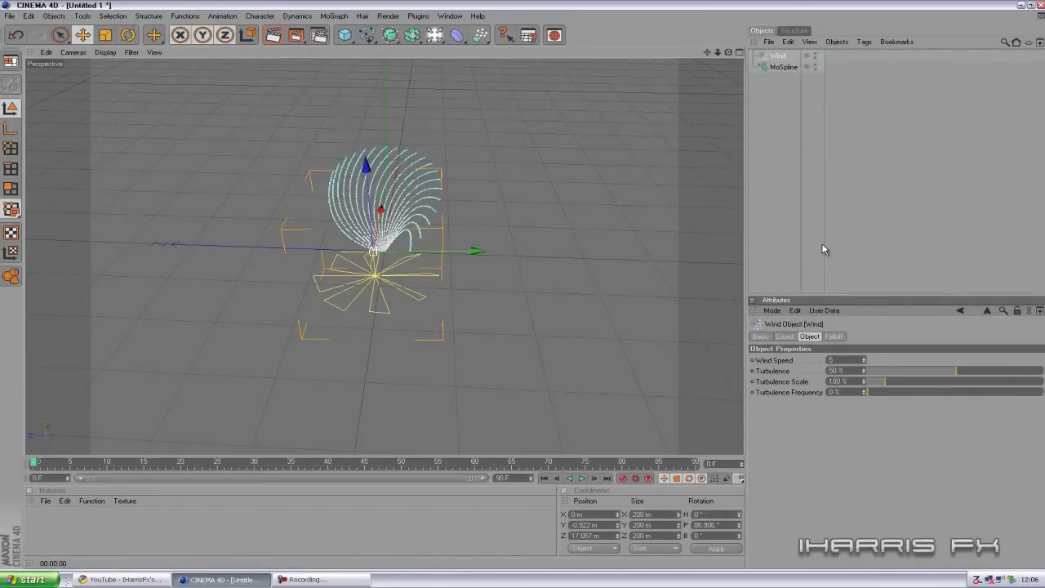
# Preview the wind's effect on the MoSpline by scrubbing to about frame 83 and back to frame 0, and clear the selection
pyautogui.click(784, 67)
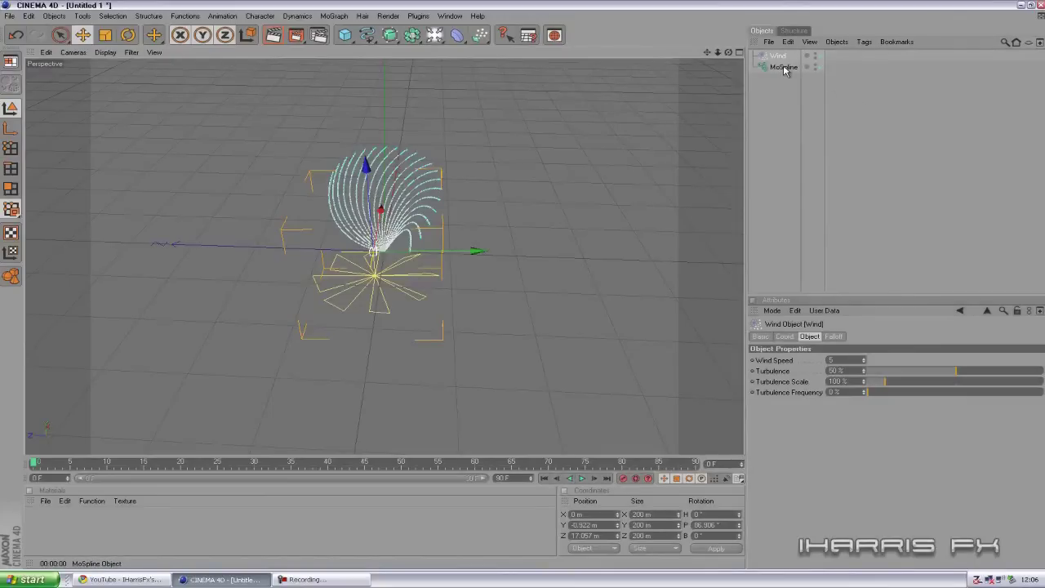
pyautogui.moveTo(827, 362); pyautogui.dragTo(827, 362)
pyautogui.moveTo(52, 463); pyautogui.dragTo(643, 461)
pyautogui.moveTo(727, 53); pyautogui.dragTo(523, 285)
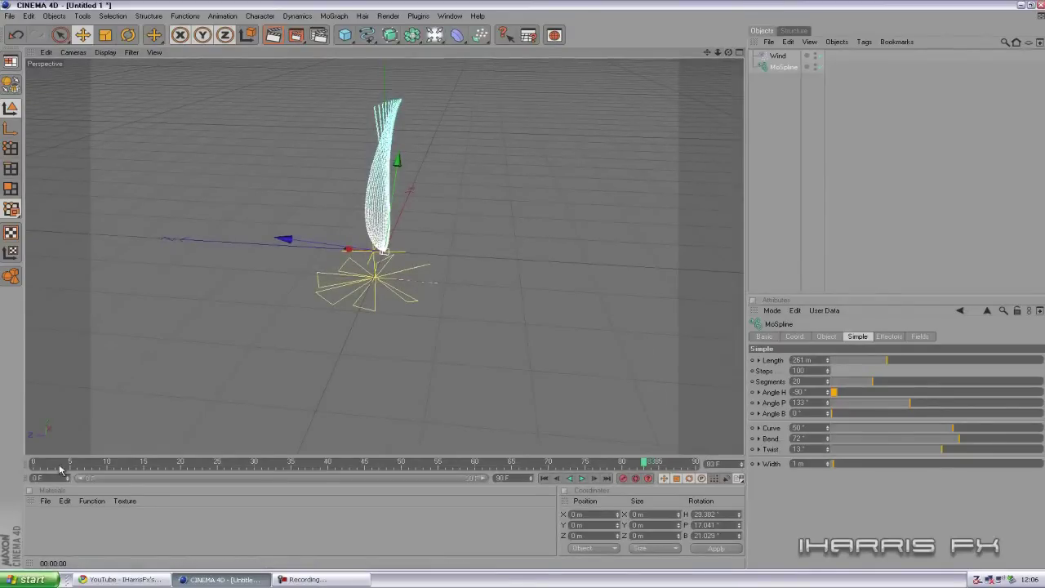
pyautogui.moveTo(61, 464); pyautogui.dragTo(8, 466)
pyautogui.click(802, 51)
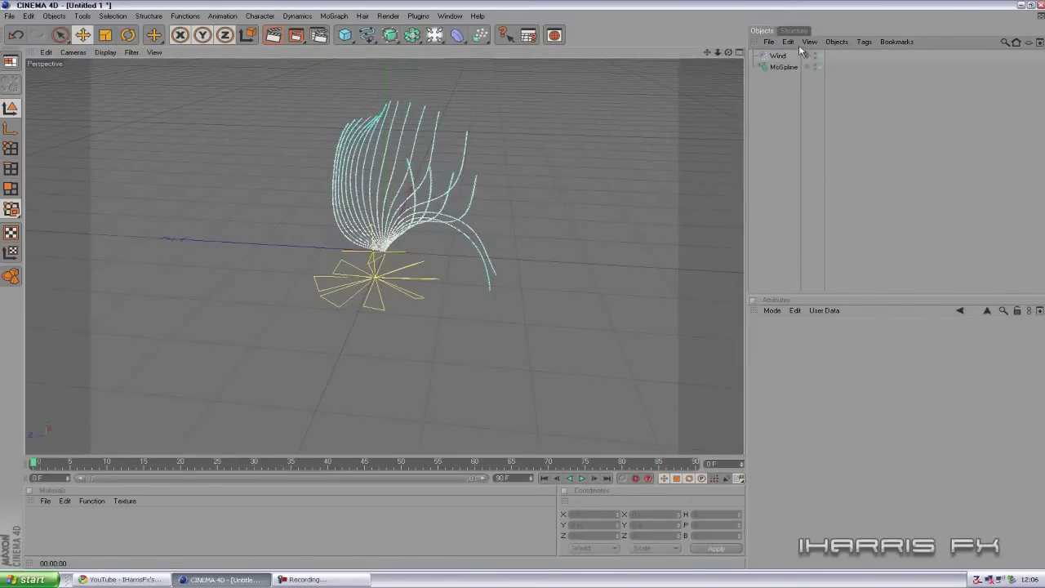
# Add a Sweep NURBS and a Circle spline, and nest the Circle and the MoSpline under the Sweep NURBS with Wind outside it
pyautogui.moveTo(390, 34); pyautogui.dragTo(462, 85)
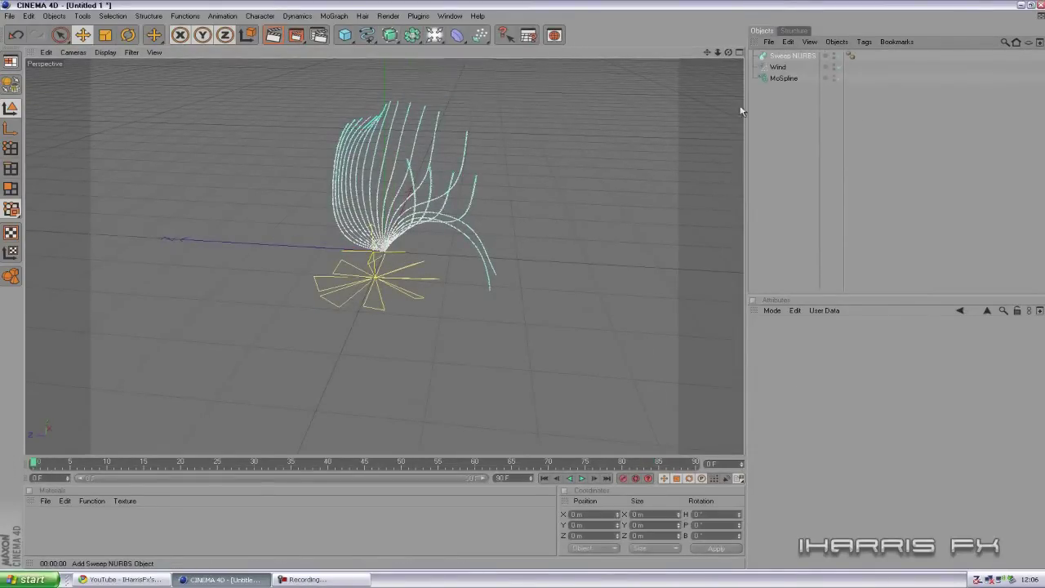
pyautogui.moveTo(345, 35); pyautogui.dragTo(407, 88)
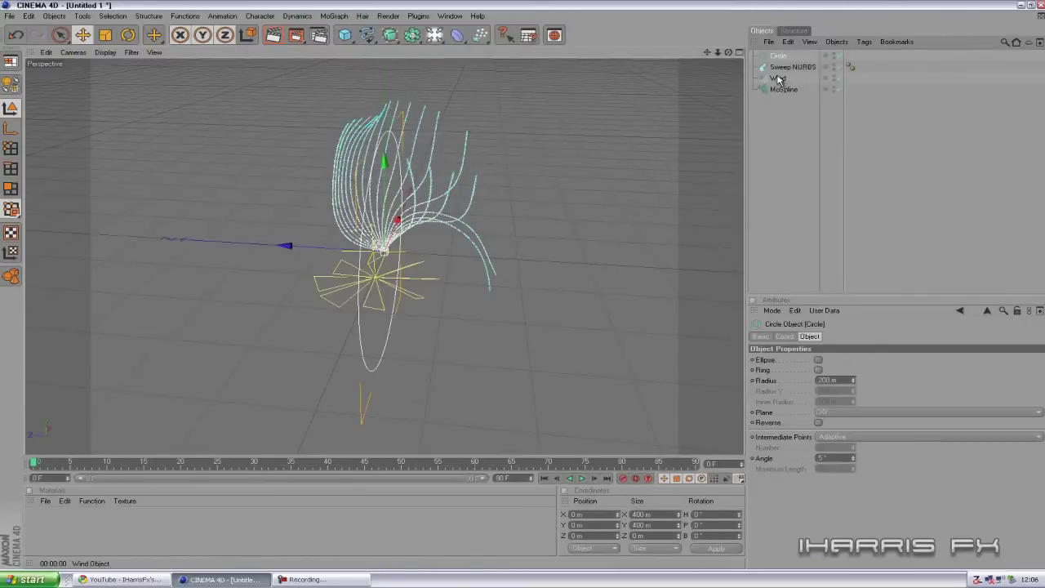
pyautogui.moveTo(777, 81); pyautogui.dragTo(789, 77)
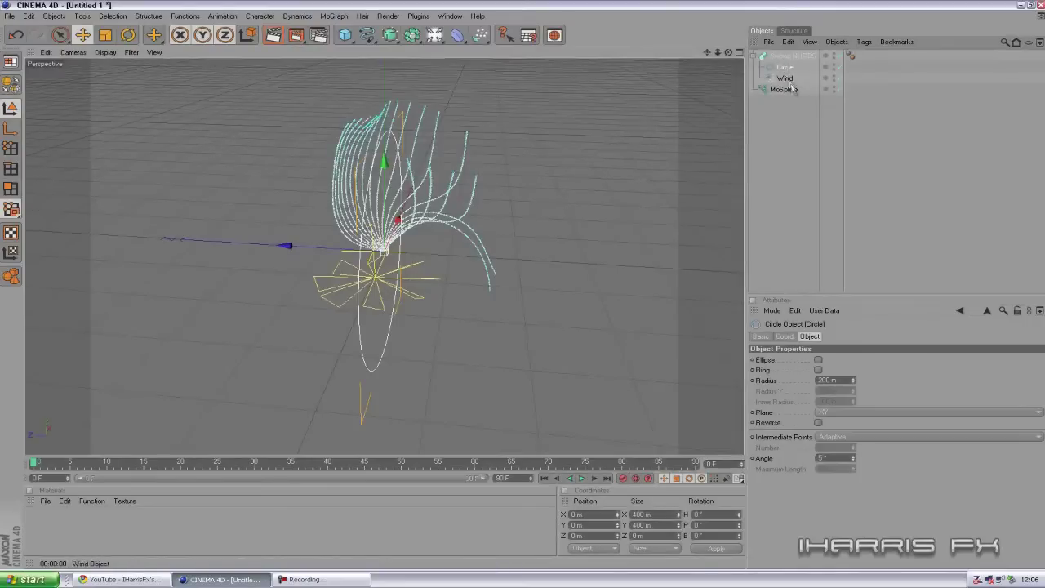
pyautogui.click(784, 90)
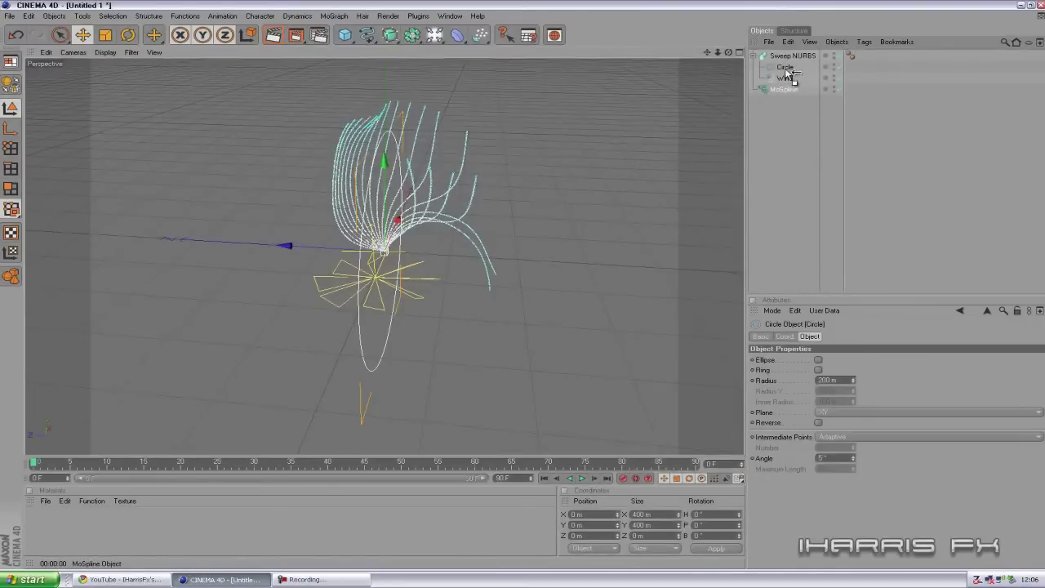
pyautogui.moveTo(788, 75); pyautogui.dragTo(789, 77)
pyautogui.moveTo(768, 145); pyautogui.dragTo(765, 154)
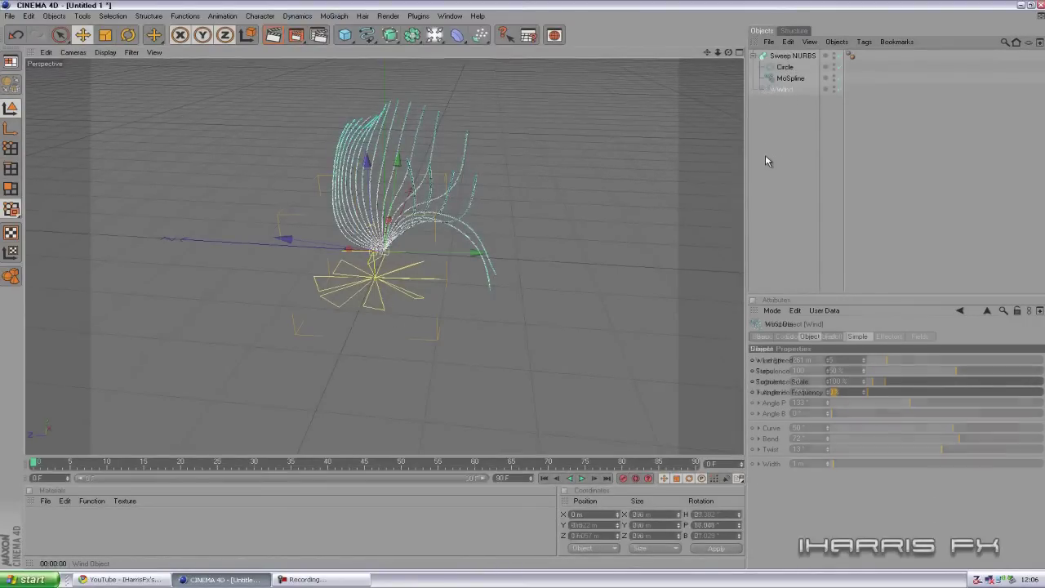
pyautogui.click(754, 57)
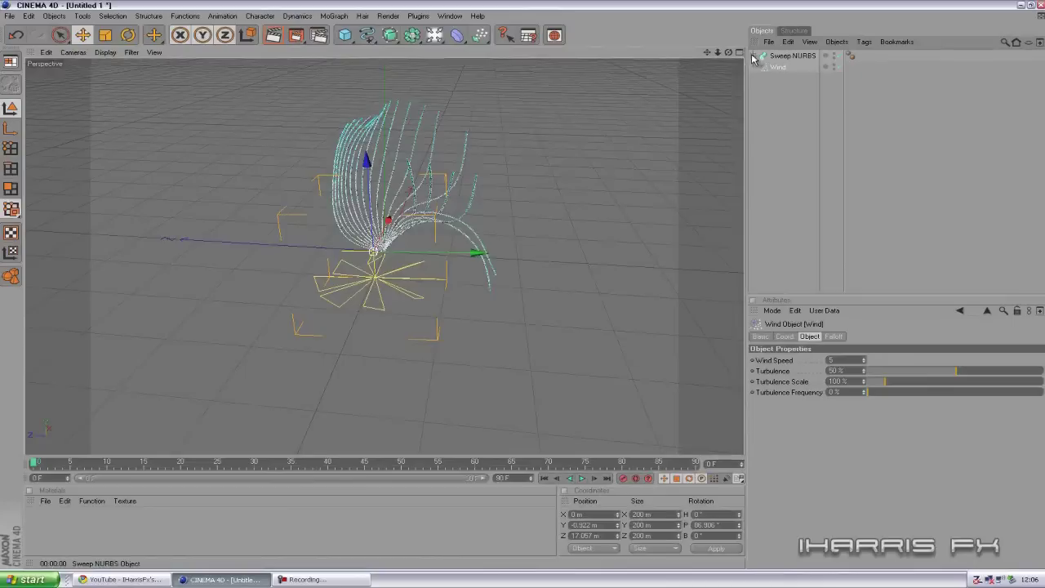
pyautogui.click(753, 57)
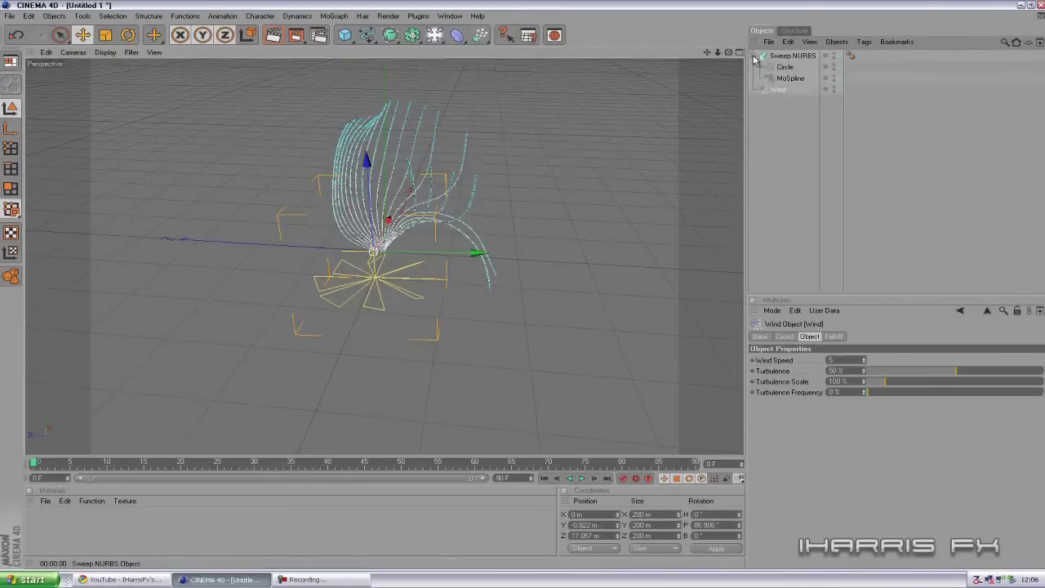
# Inspect the Sweep NURBS, clear the selection, and render the active view to check the swept strands
pyautogui.click(797, 57)
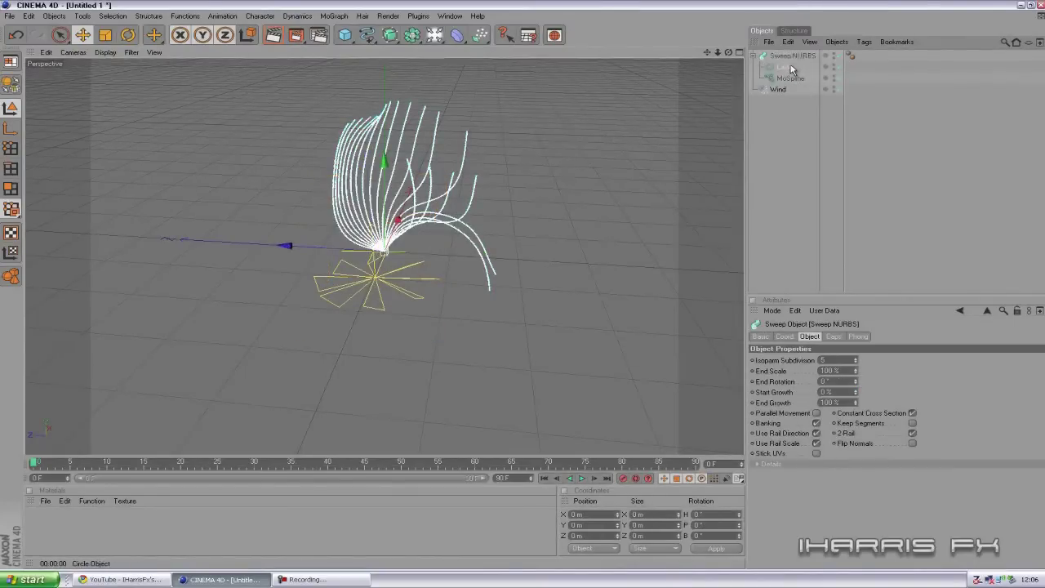
pyautogui.click(798, 125)
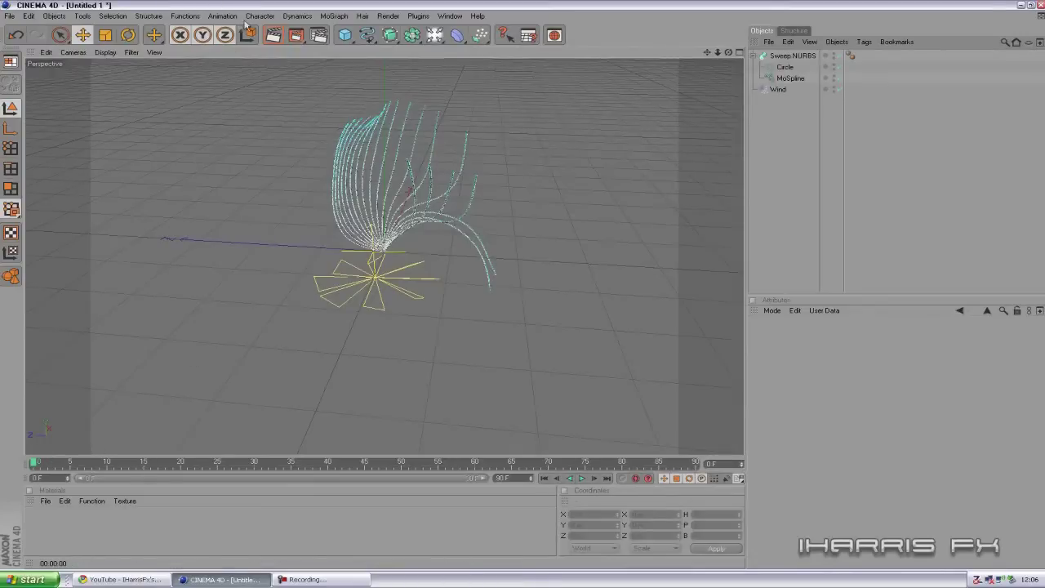
pyautogui.click(275, 38)
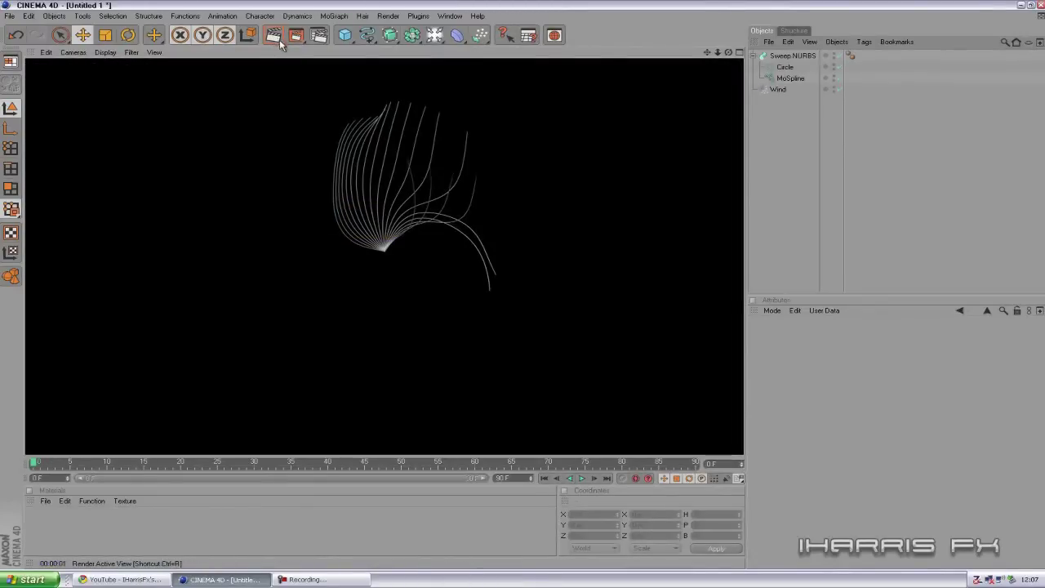
pyautogui.click(188, 515)
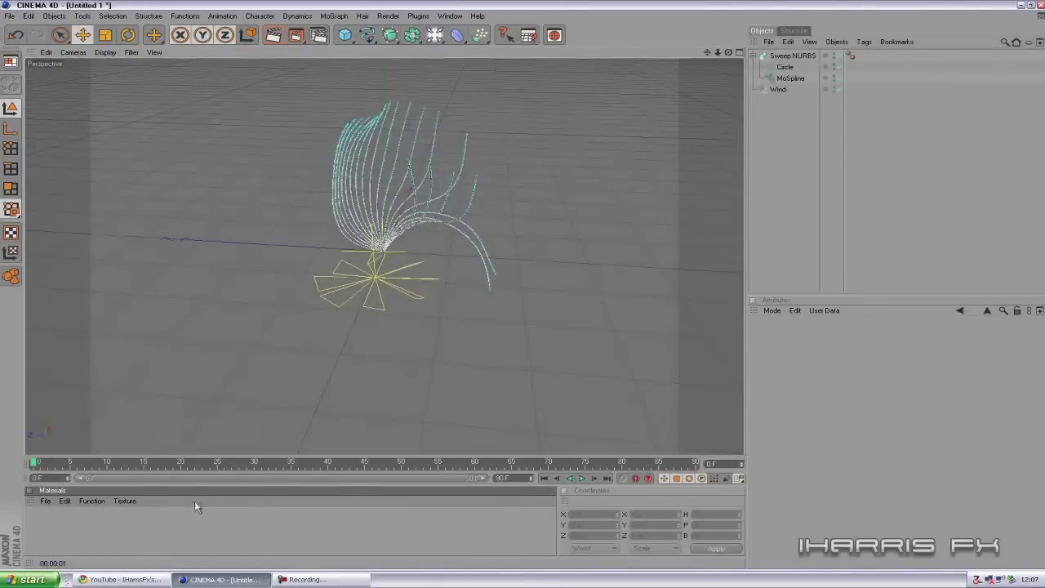
# Create a new material and use a Gradient shader as its Color texture
pyautogui.doubleClick(136, 523)
pyautogui.doubleClick(38, 520)
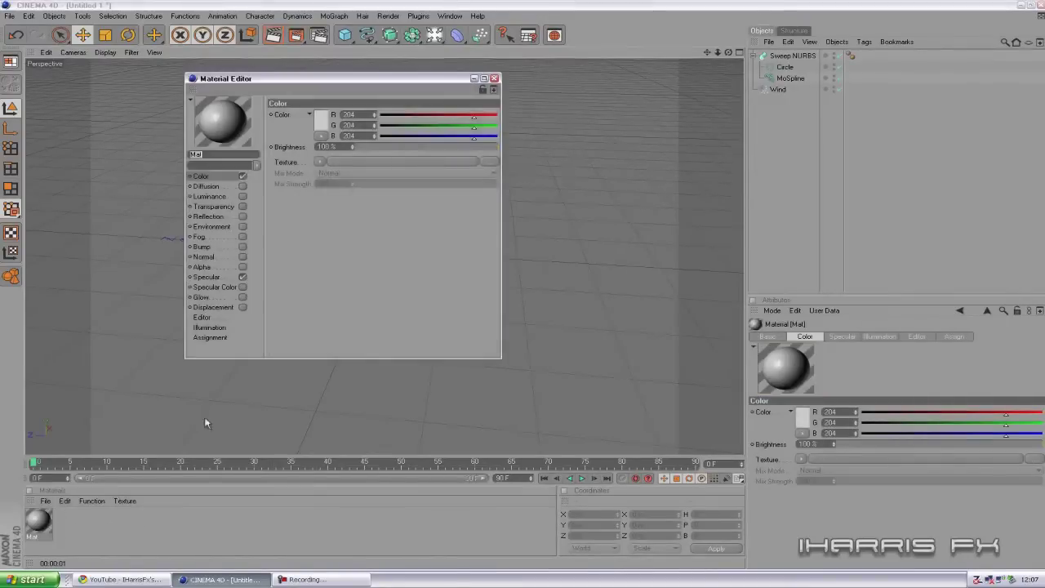
pyautogui.click(319, 161)
pyautogui.click(329, 275)
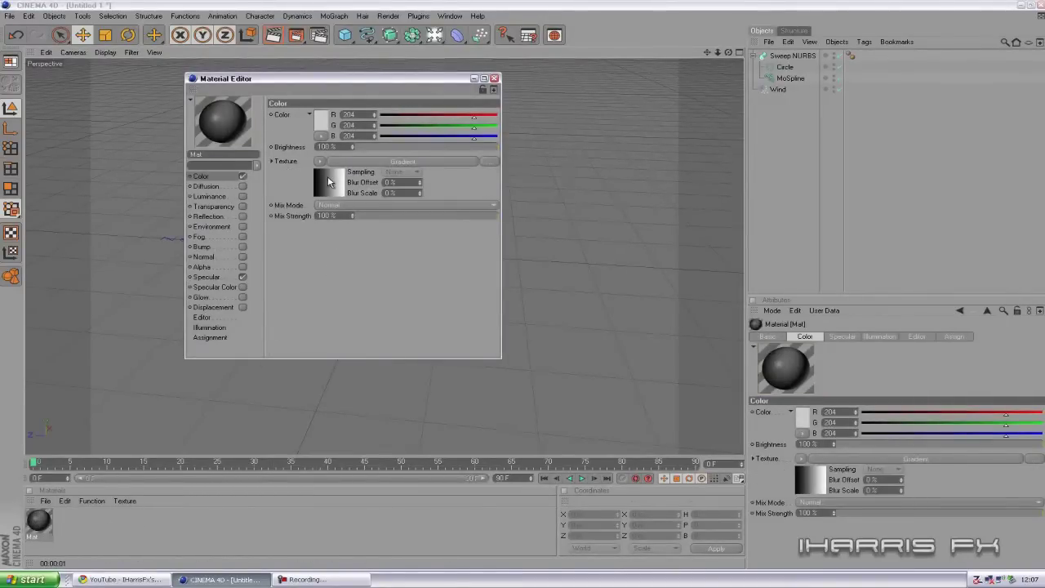
# Change the gradient's black knot to a teal blue and close the Material Editor
pyautogui.click(328, 176)
pyautogui.doubleClick(314, 188)
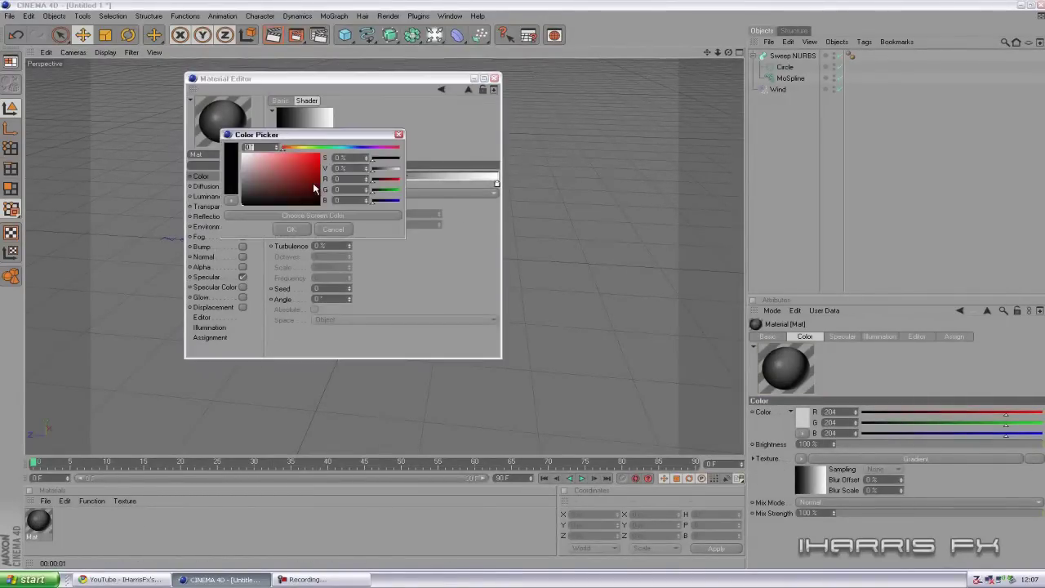
pyautogui.moveTo(338, 149); pyautogui.dragTo(311, 179)
pyautogui.click(290, 229)
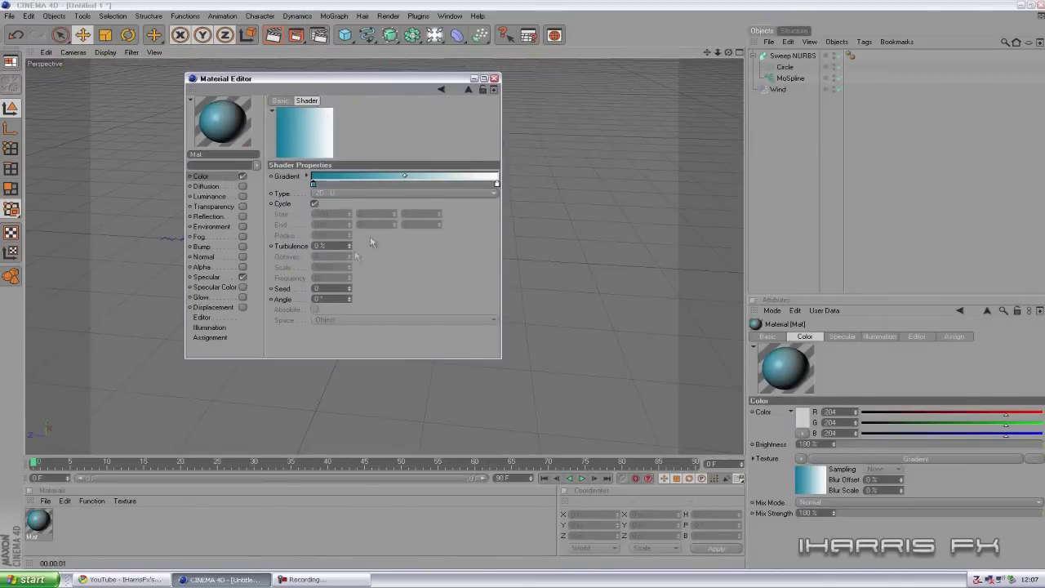
pyautogui.click(494, 79)
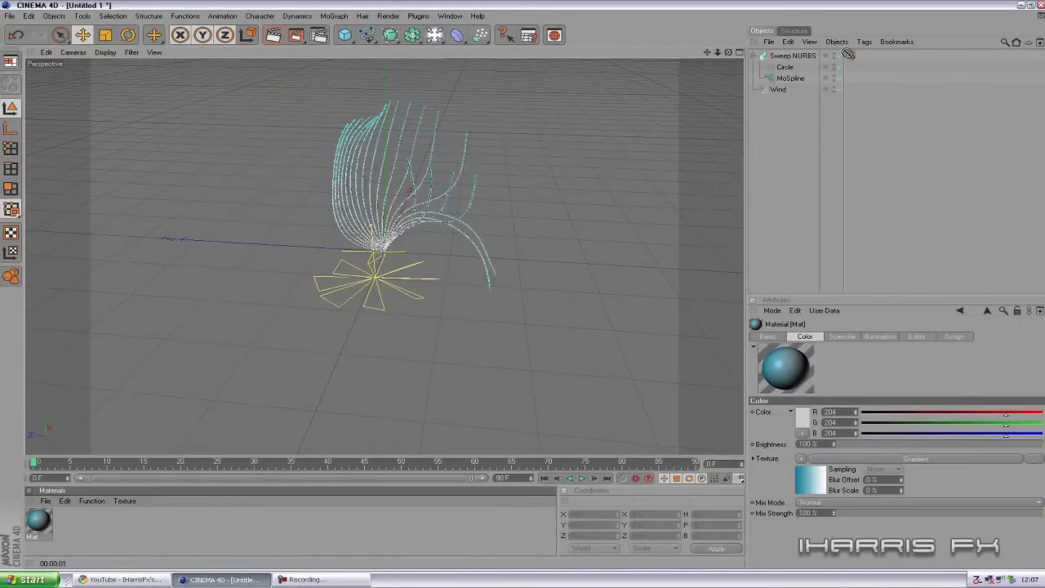
# Apply the gradient material to the Sweep NURBS and render the active view
pyautogui.moveTo(845, 57); pyautogui.dragTo(849, 56)
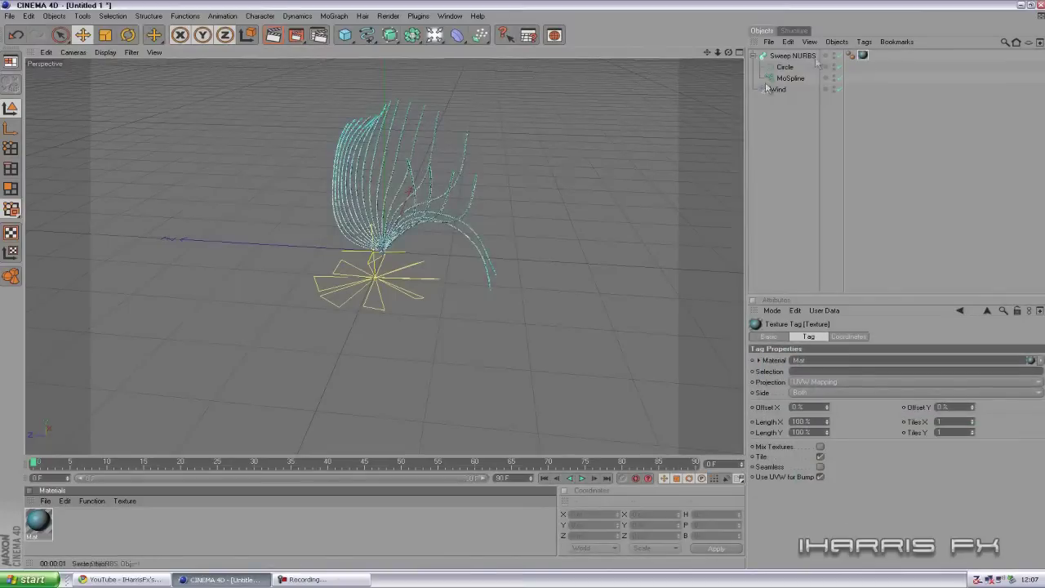
pyautogui.click(278, 41)
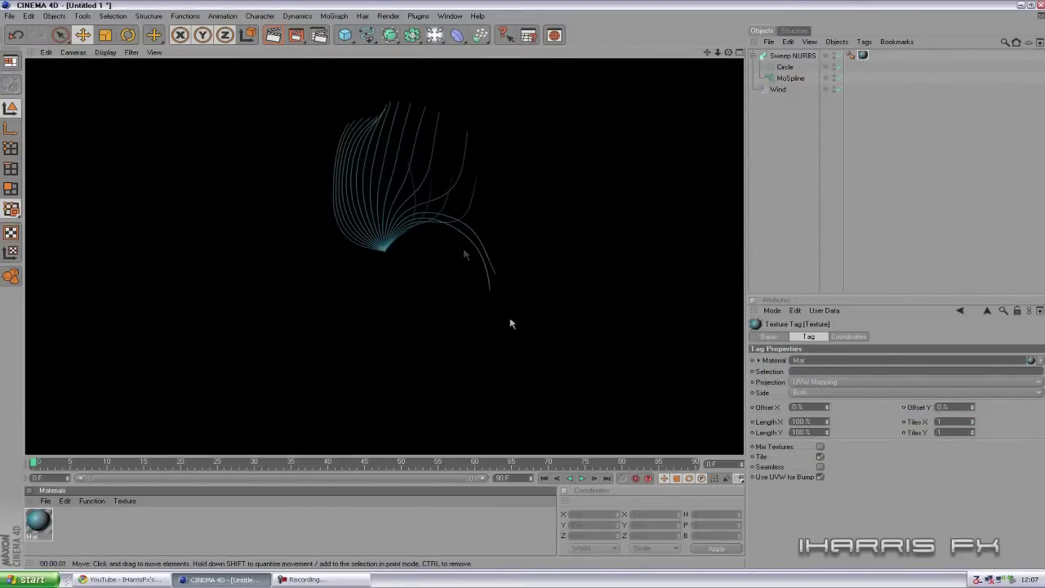
pyautogui.click(511, 382)
# Set both the start and end caps of the Sweep NURBS to Fillet Cap and render the active view
pyautogui.click(792, 56)
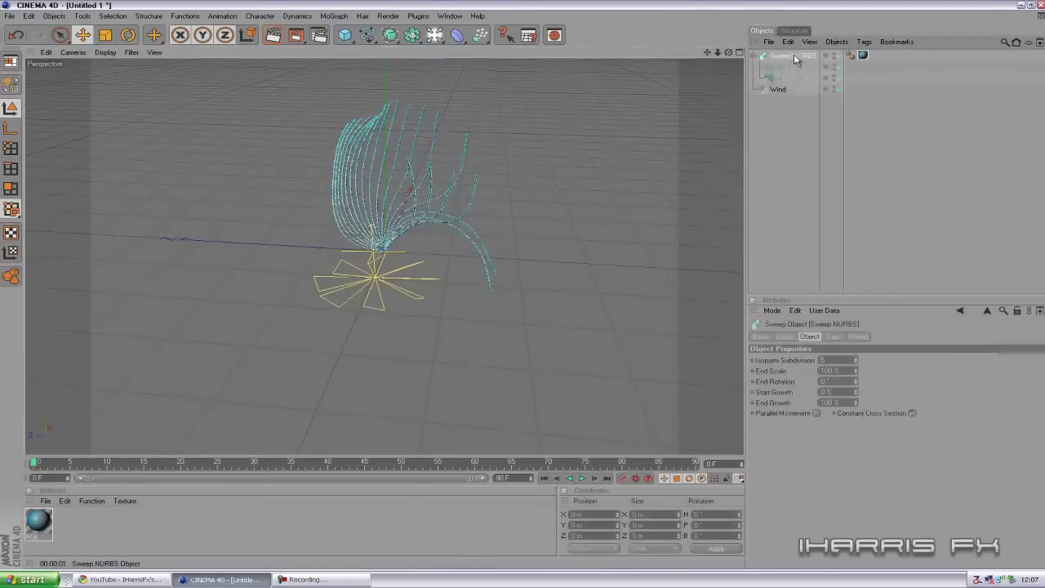
pyautogui.click(832, 336)
pyautogui.click(846, 360)
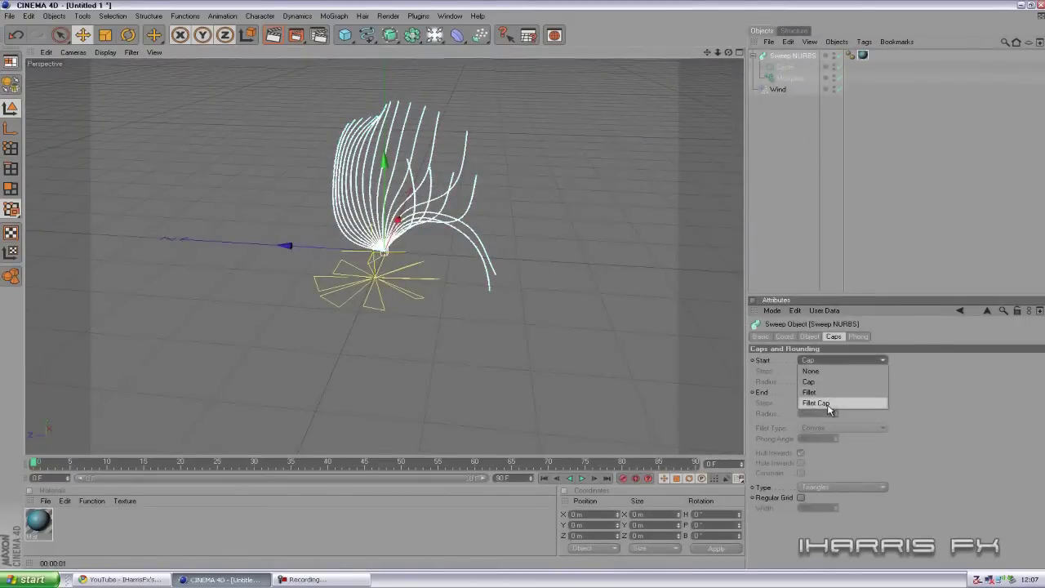
pyautogui.click(816, 403)
pyautogui.click(840, 392)
pyautogui.click(818, 434)
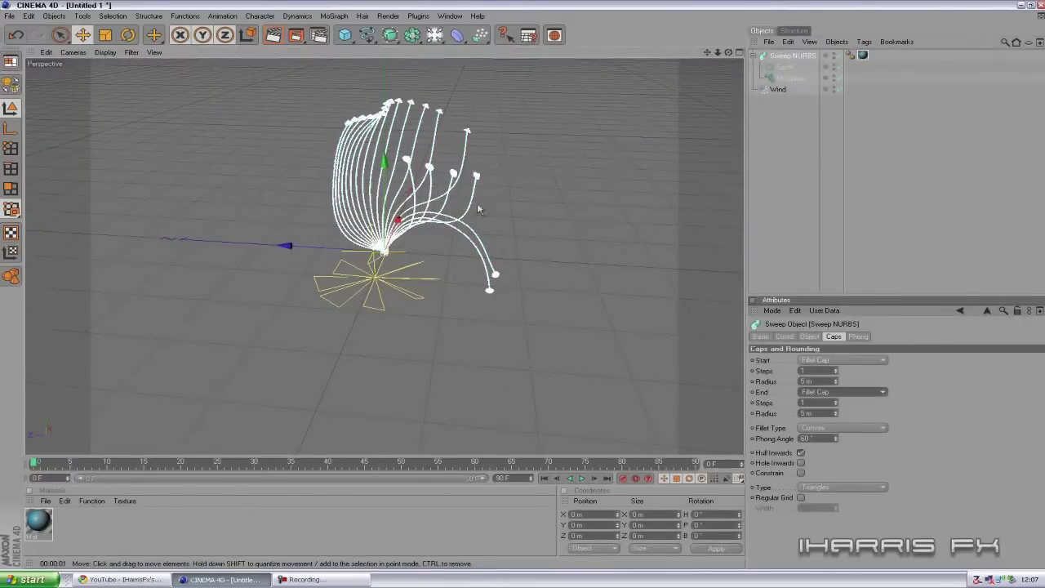
pyautogui.click(273, 37)
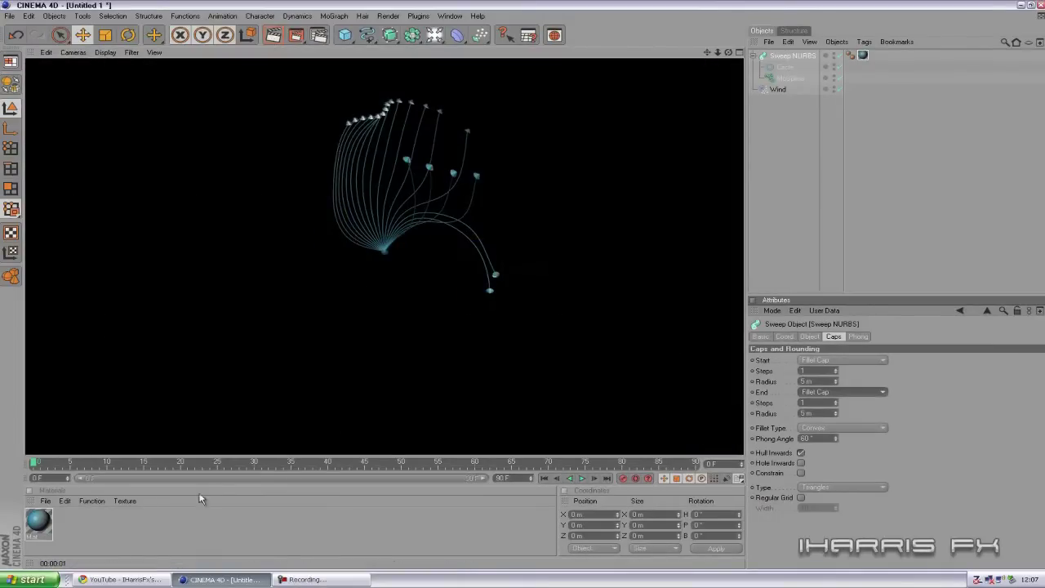
pyautogui.click(183, 531)
# Set the end and start caps of the Sweep NURBS to None
pyautogui.click(789, 57)
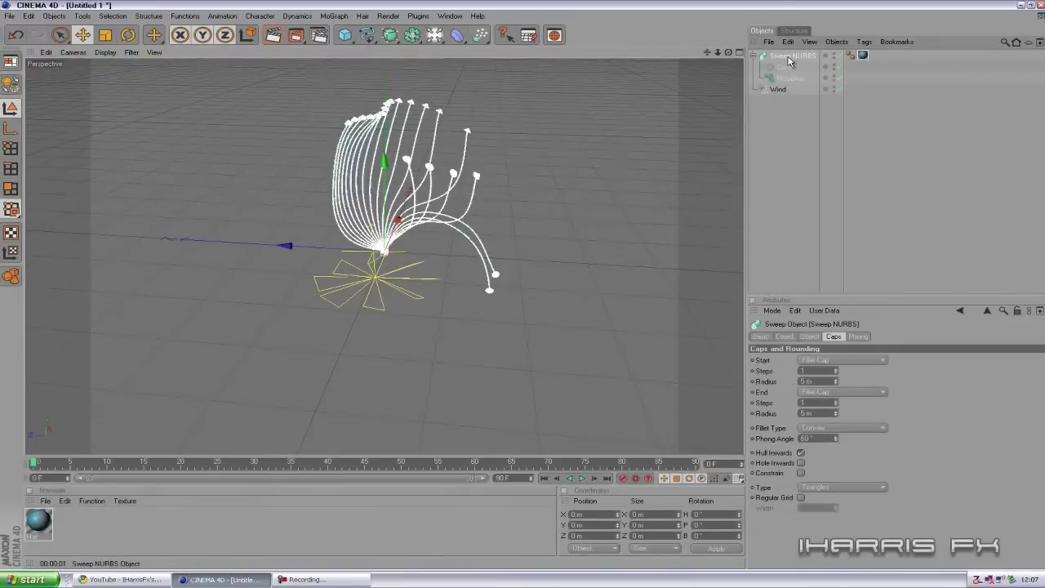
pyautogui.click(824, 391)
pyautogui.click(817, 403)
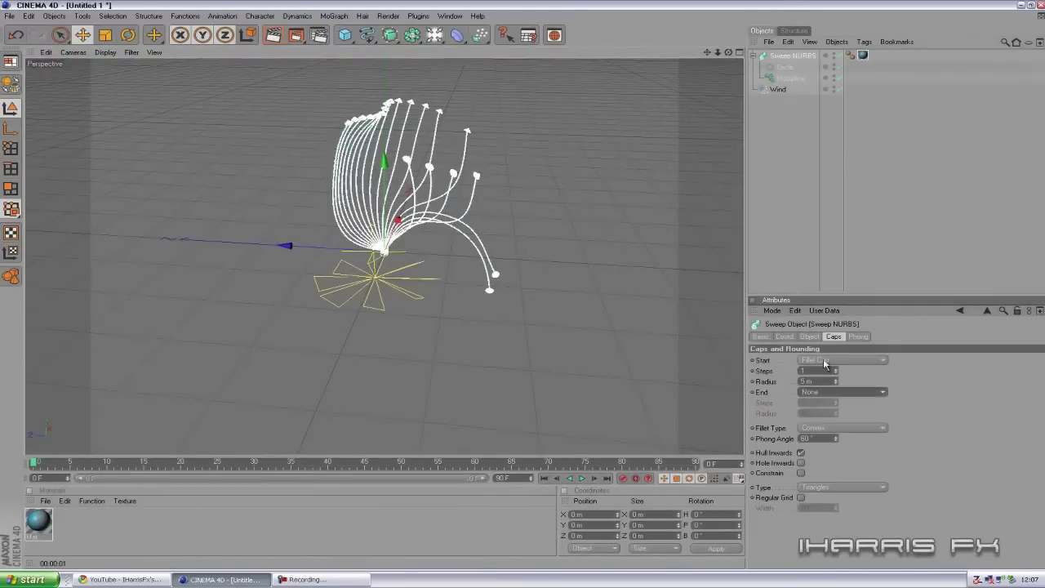
pyautogui.click(824, 361)
pyautogui.click(810, 373)
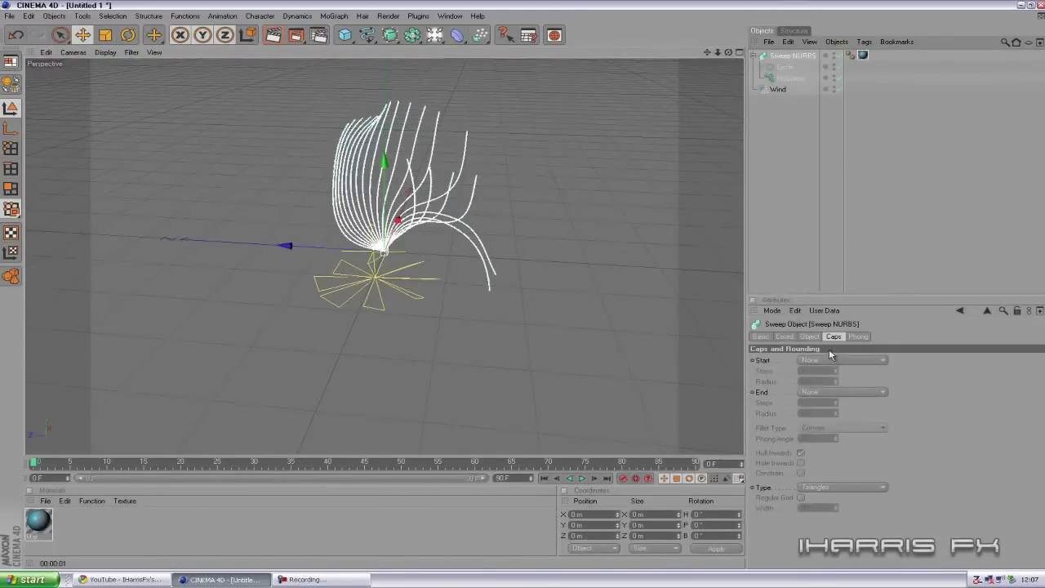
# Set the start cap of the Sweep NURBS to Fillet Cap and clear the selection
pyautogui.click(832, 360)
pyautogui.click(816, 404)
pyautogui.click(633, 234)
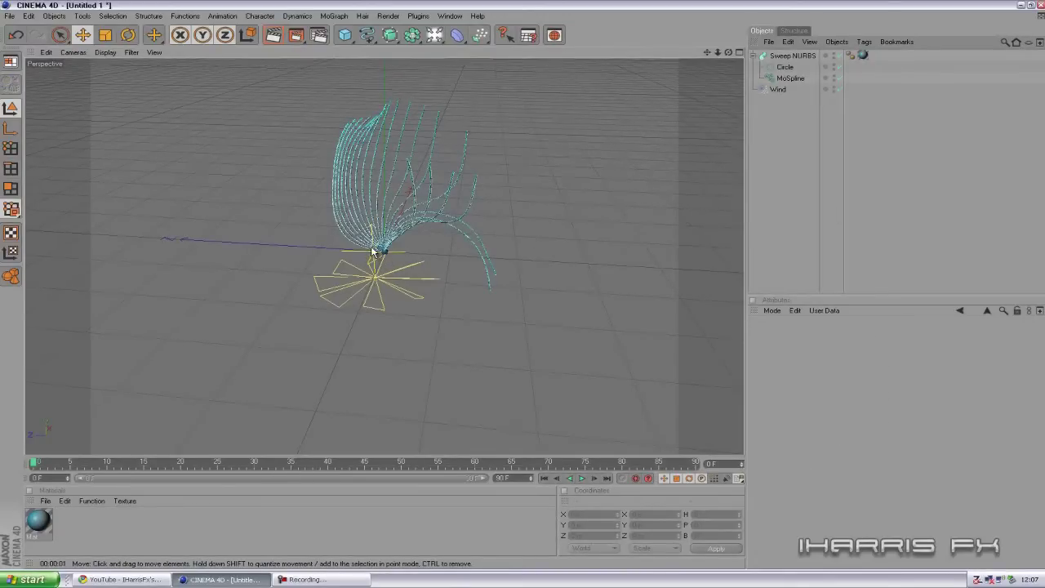
pyautogui.click(788, 56)
pyautogui.click(835, 142)
pyautogui.click(182, 516)
# Delete all objects from the scene and the gradient material to start with an empty project
pyautogui.moveTo(797, 125); pyautogui.dragTo(759, 53)
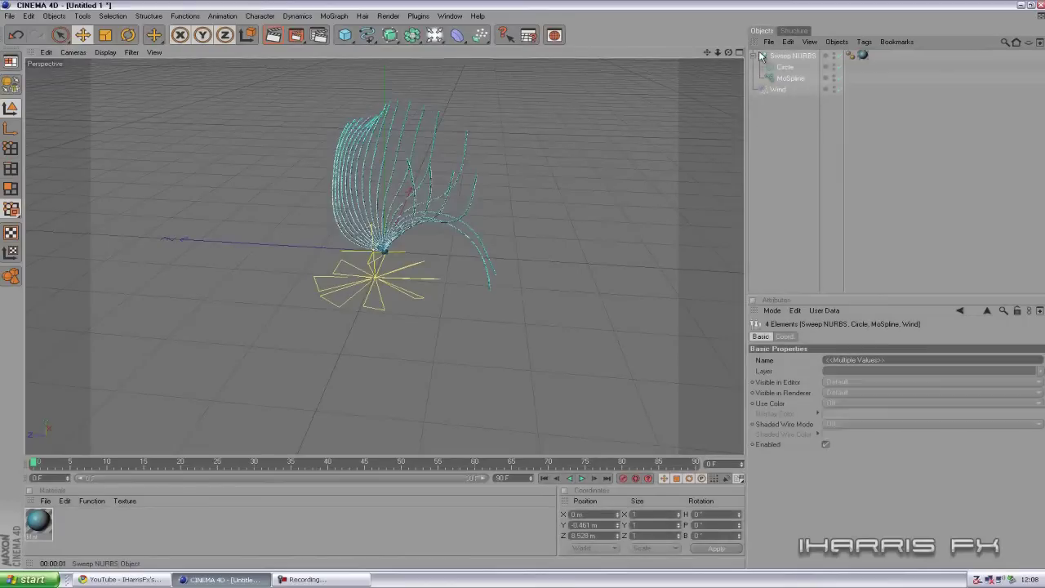
pyautogui.press('Delete')
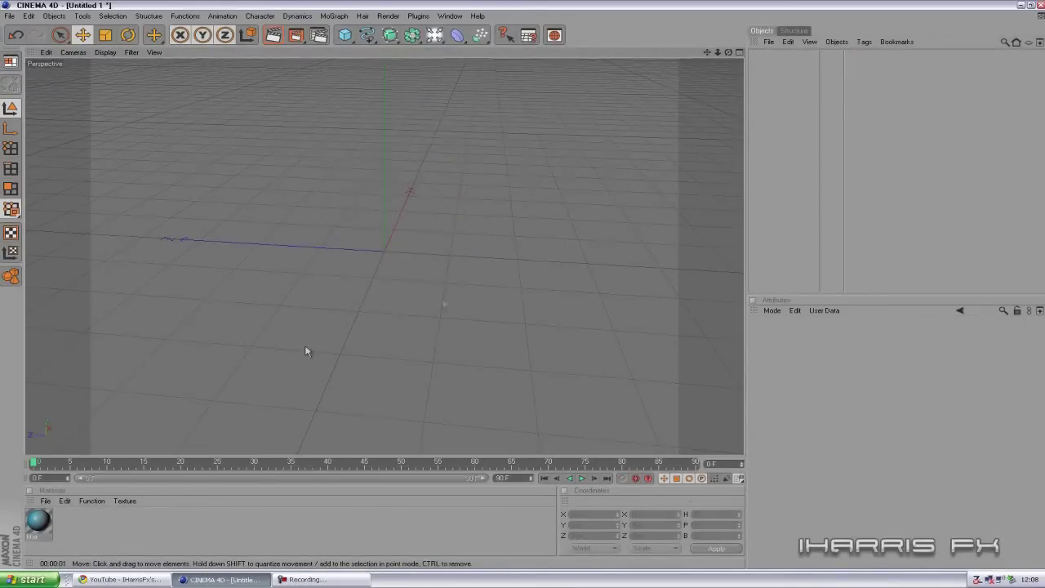
pyautogui.click(37, 521)
pyautogui.press('Delete')
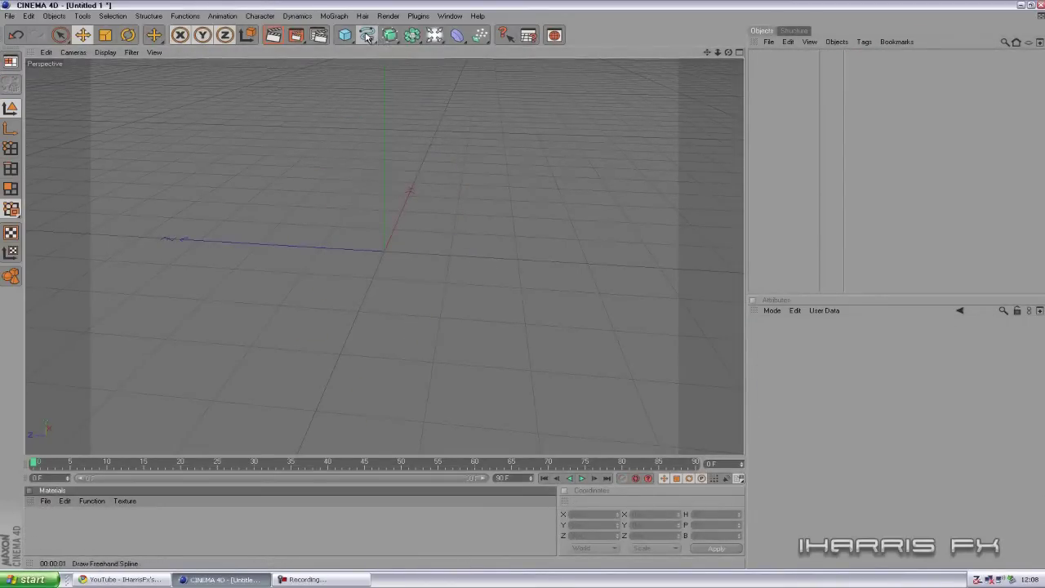
# Activate the Freehand spline tool and turn off Multi-Draw Splines in the Document preferences
pyautogui.moveTo(367, 35); pyautogui.dragTo(403, 47)
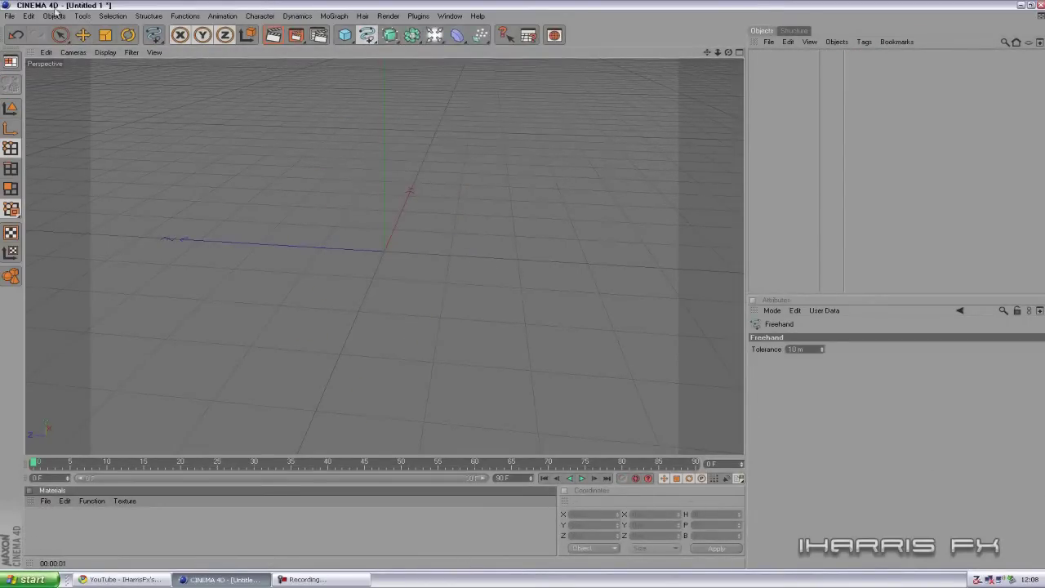
pyautogui.click(29, 15)
pyautogui.click(89, 215)
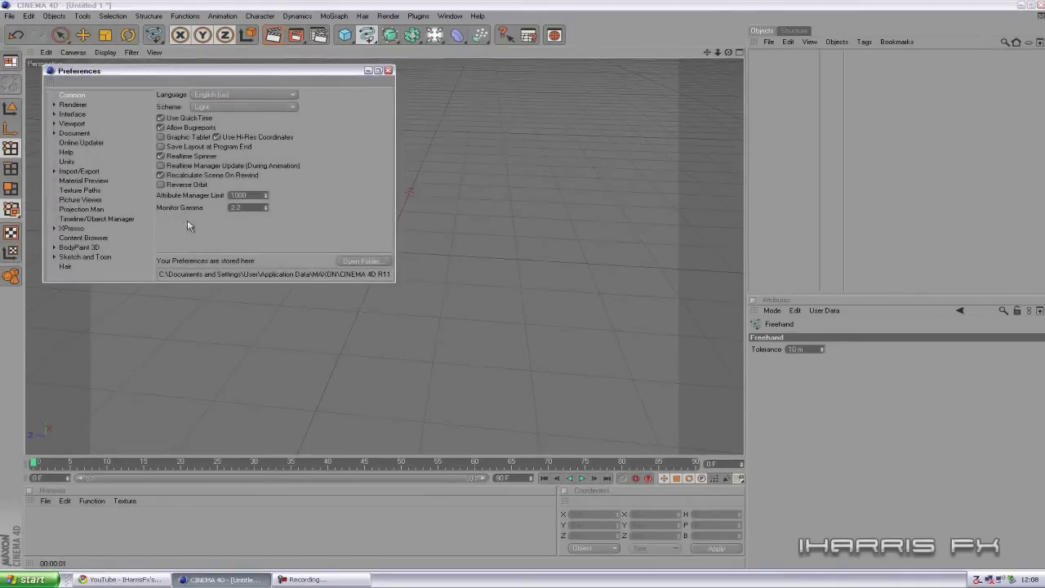
pyautogui.click(80, 130)
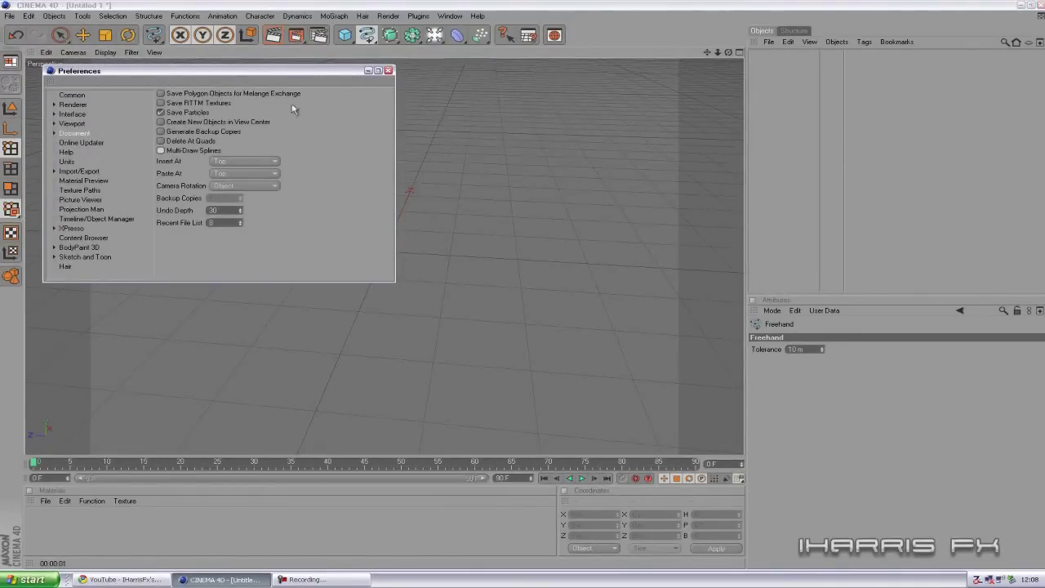
pyautogui.click(388, 70)
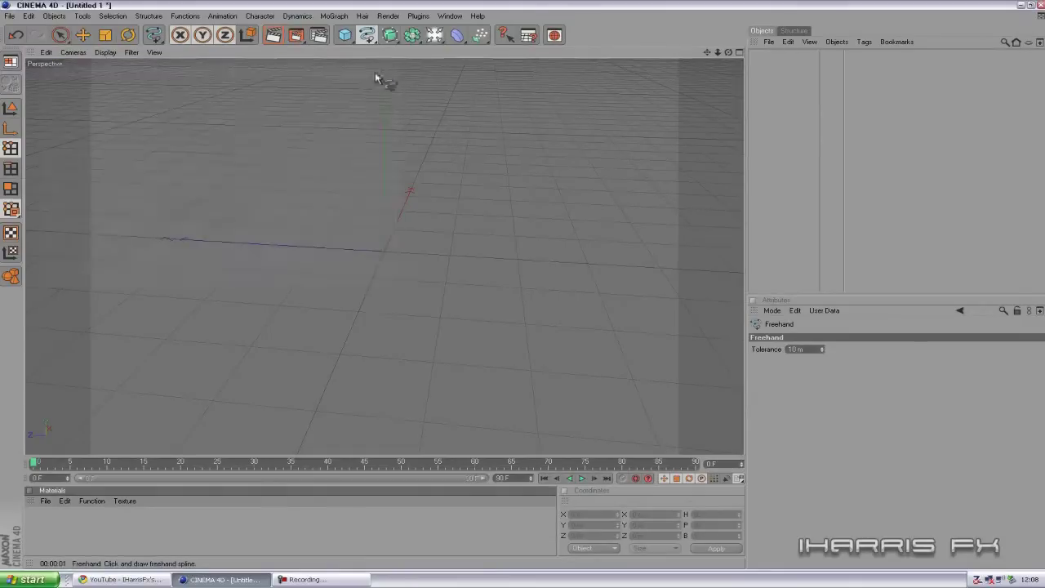
# Draw a simple face from three freehand splines in the Perspective view: two round eyes and a curved mouth, restarting Freehand between them
pyautogui.moveTo(234, 120)
pyautogui.mouseDown()
pyautogui.moveTo(191, 158)
pyautogui.moveTo(288, 163)
pyautogui.mouseUp()
pyautogui.moveTo(367, 35); pyautogui.dragTo(400, 44)
pyautogui.moveTo(525, 123); pyautogui.dragTo(534, 198)
pyautogui.moveTo(378, 38); pyautogui.dragTo(400, 49)
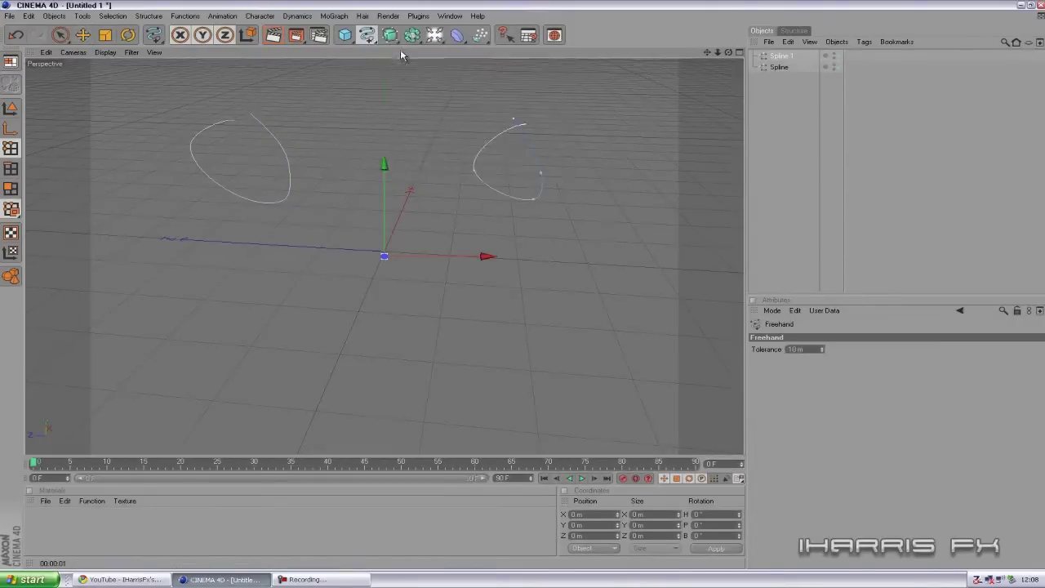
pyautogui.moveTo(186, 272); pyautogui.dragTo(457, 335)
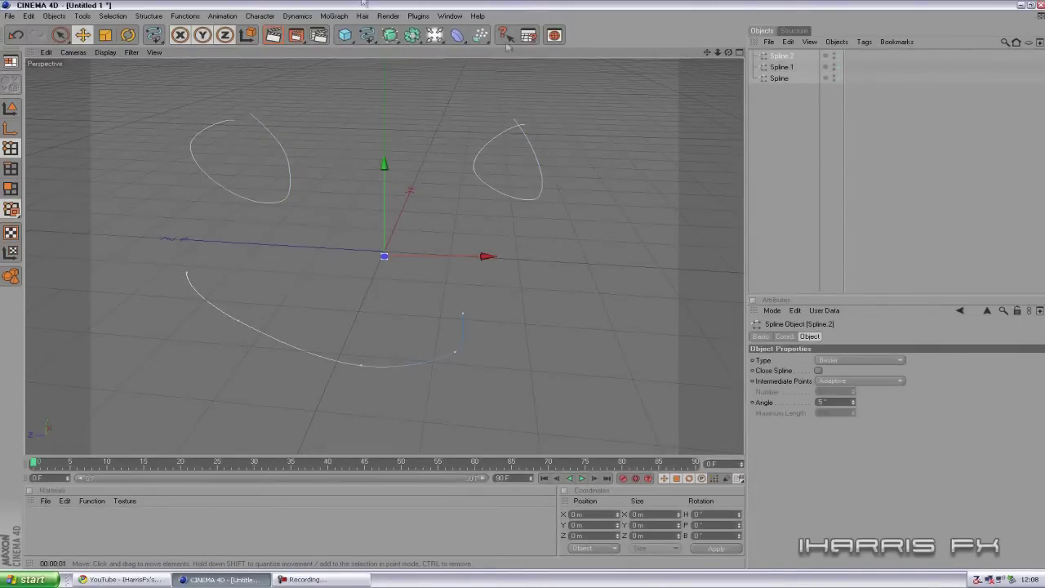
# Delete the three face splines and enable Multi-Draw Splines in the Document preferences
pyautogui.moveTo(801, 111); pyautogui.dragTo(769, 54)
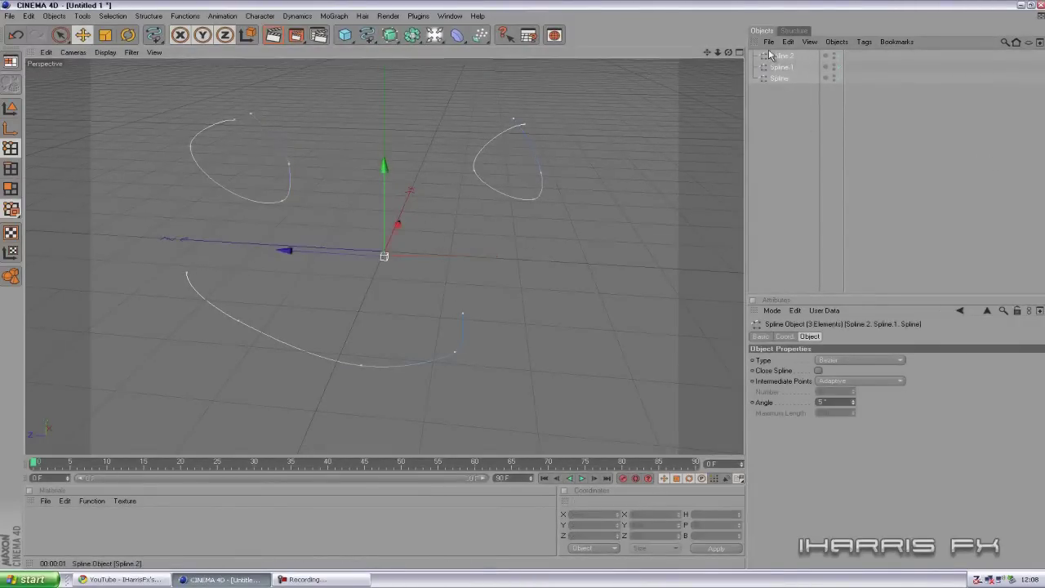
pyautogui.press('Delete')
pyautogui.click(29, 16)
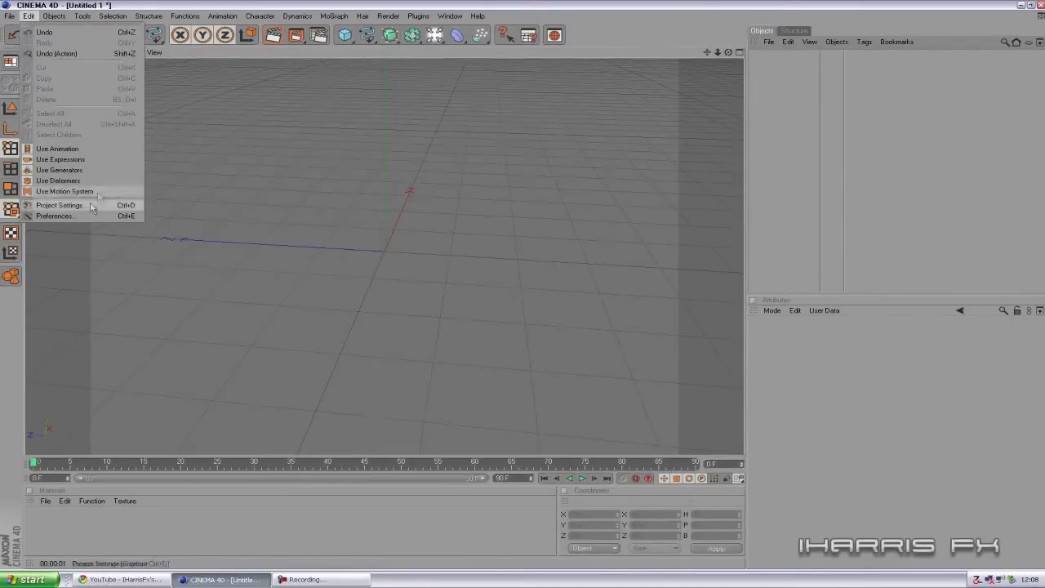
pyautogui.click(96, 215)
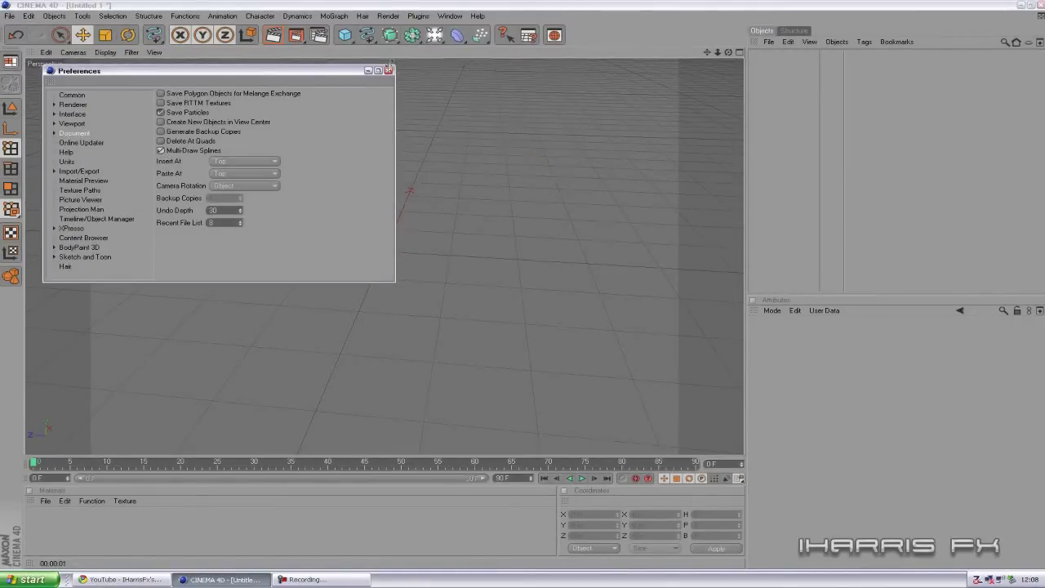
pyautogui.click(389, 71)
# Draw a face from four consecutive freehand splines in the Perspective view: two eyes, a nose and a wide smiling mouth
pyautogui.moveTo(366, 34); pyautogui.dragTo(401, 42)
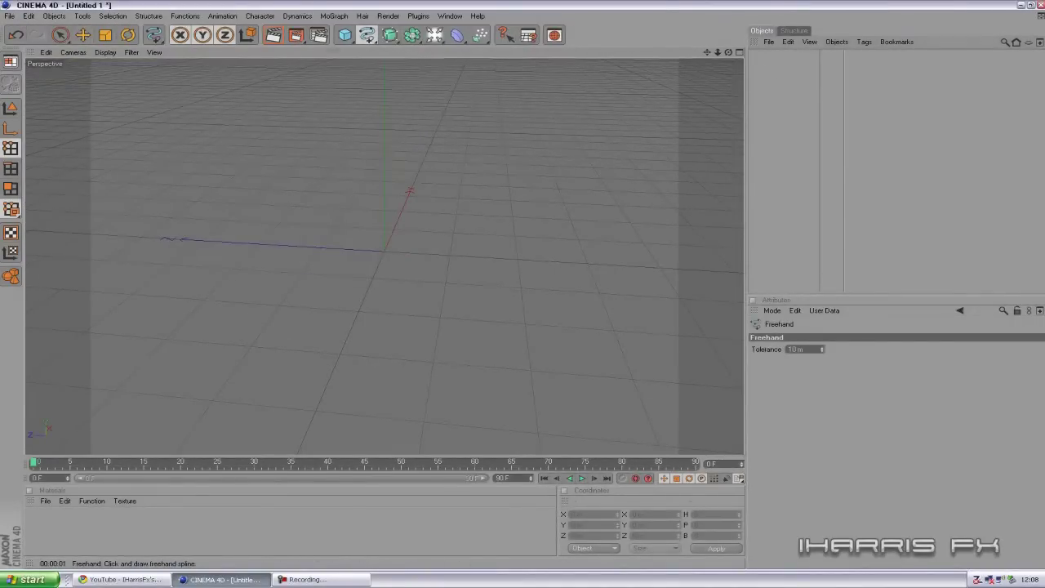
pyautogui.moveTo(222, 121); pyautogui.dragTo(278, 132)
pyautogui.moveTo(469, 186); pyautogui.dragTo(445, 107)
pyautogui.moveTo(301, 217); pyautogui.dragTo(441, 234)
pyautogui.moveTo(171, 327)
pyautogui.mouseDown()
pyautogui.moveTo(477, 445)
pyautogui.moveTo(604, 323)
pyautogui.mouseUp()
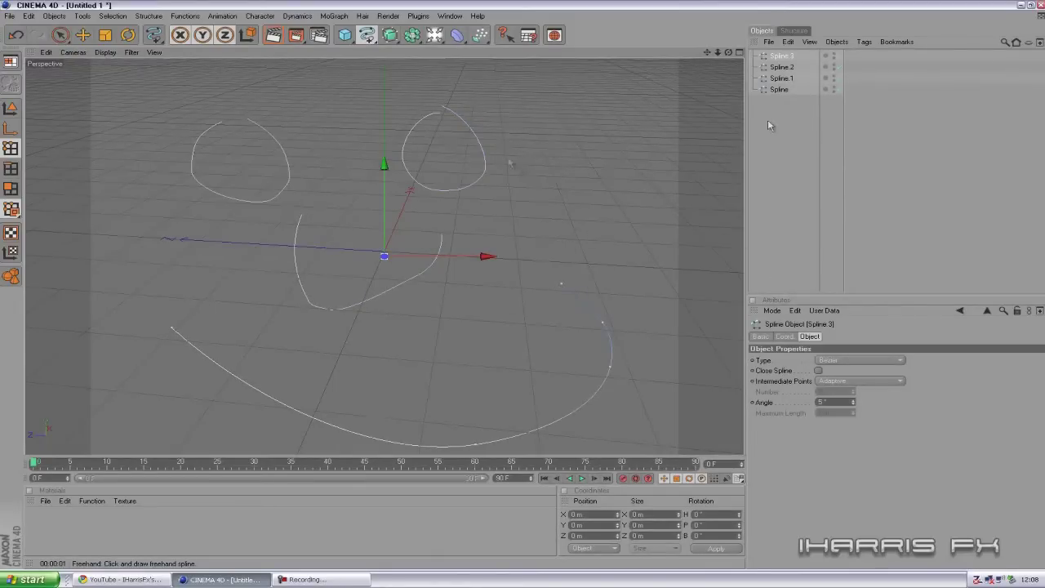
# Delete the four freehand splines that form the face
pyautogui.moveTo(778, 111); pyautogui.dragTo(759, 50)
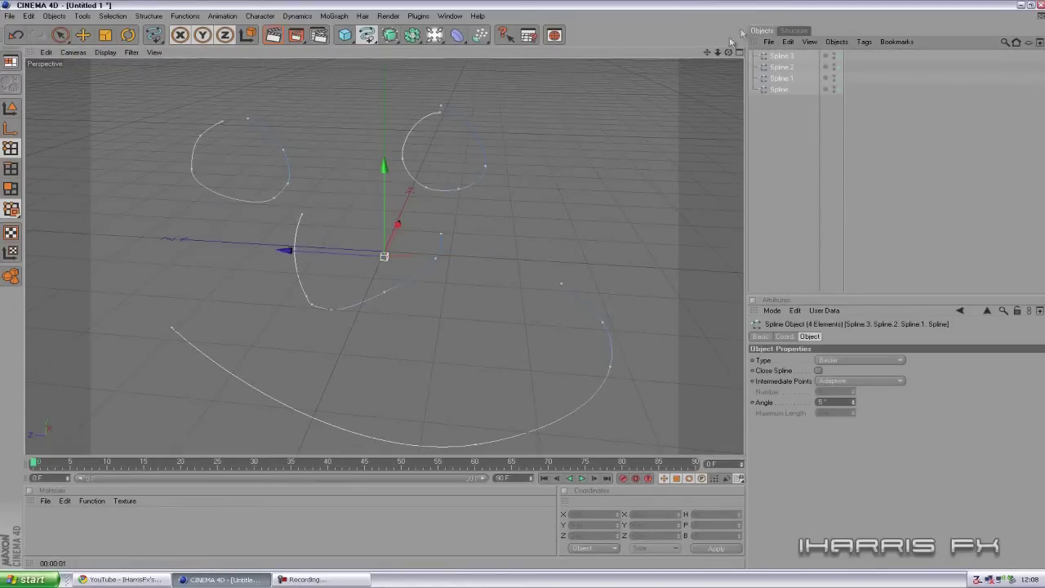
pyautogui.press('e')
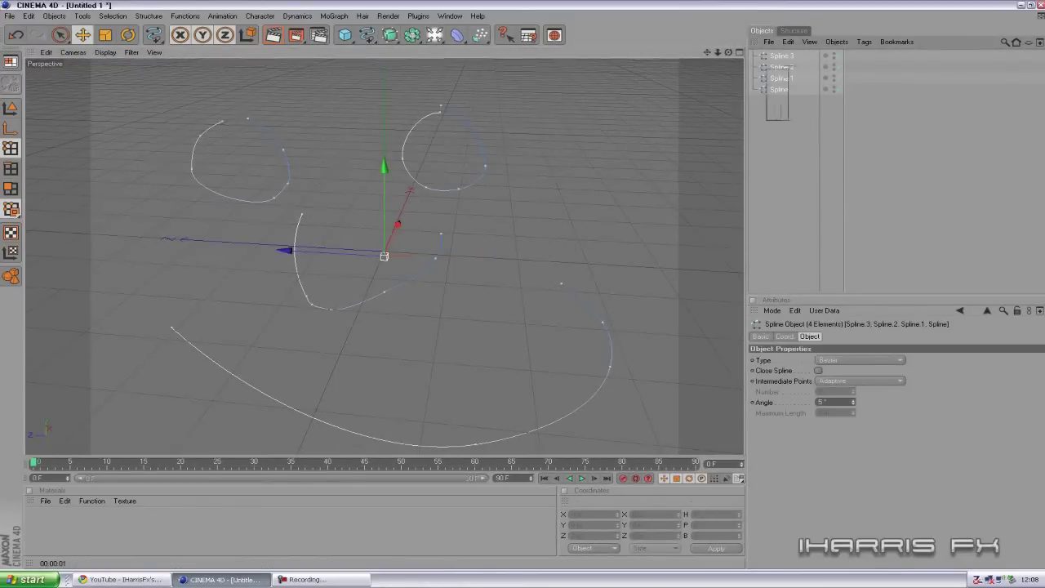
pyautogui.press('Delete')
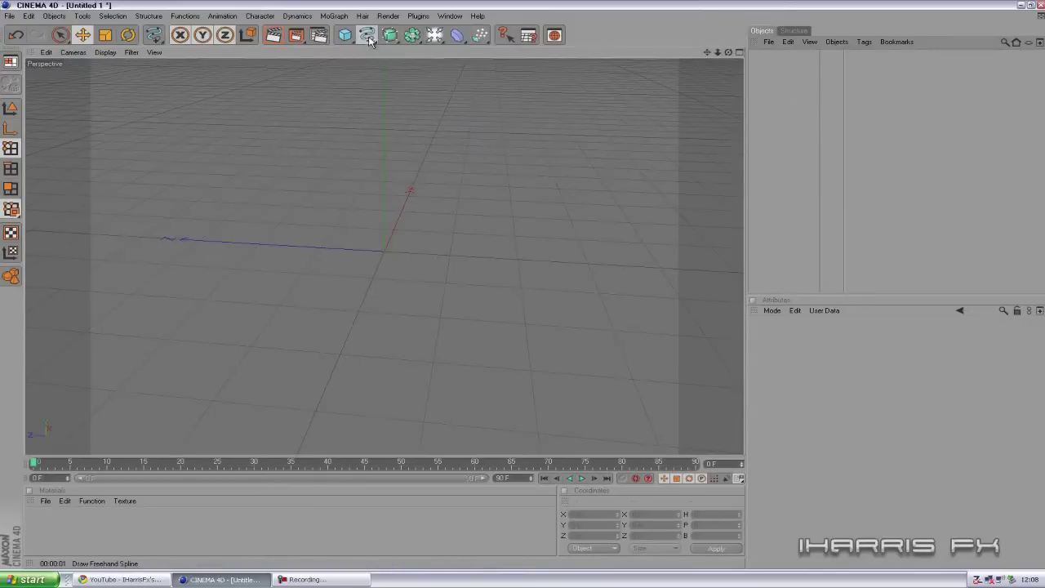
# Write a three-letter first name with four freehand splines across the Perspective view, and delete all four splines
pyautogui.moveTo(368, 36); pyautogui.dragTo(383, 45)
pyautogui.moveTo(171, 166); pyautogui.dragTo(301, 147)
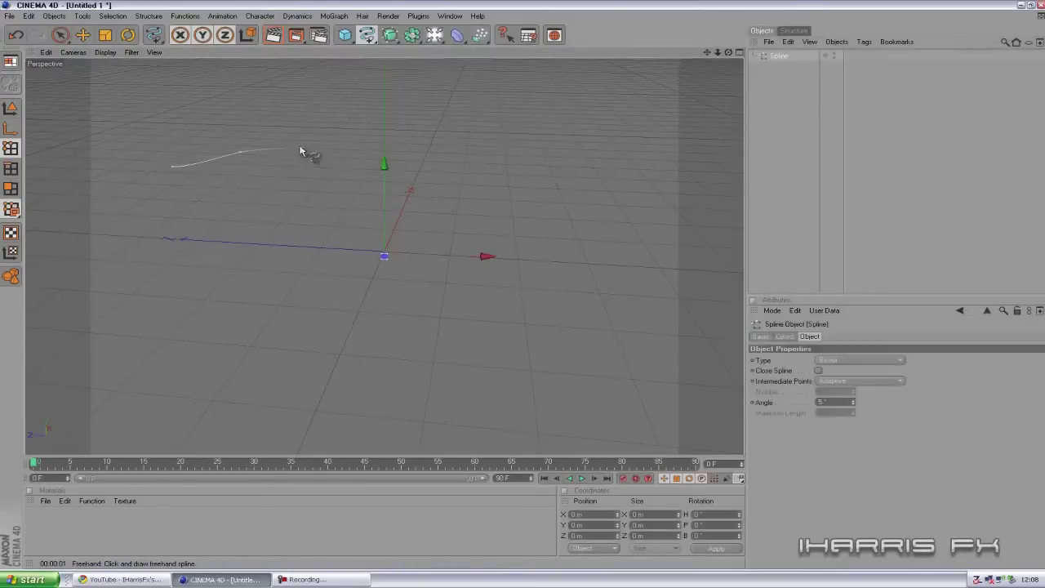
pyautogui.moveTo(235, 153); pyautogui.dragTo(245, 230)
pyautogui.moveTo(382, 249); pyautogui.dragTo(431, 227)
pyautogui.moveTo(620, 232); pyautogui.dragTo(651, 288)
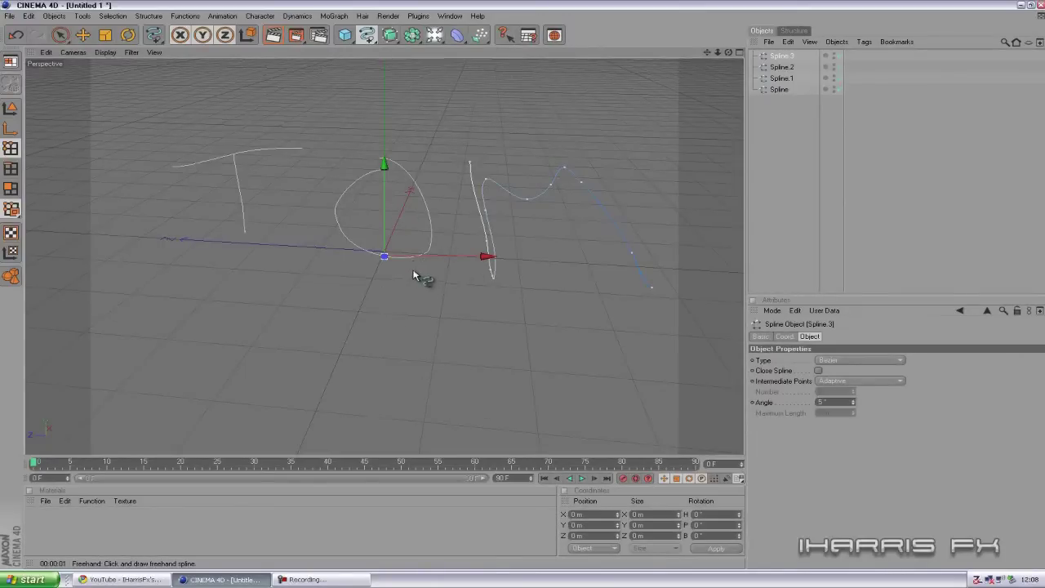
pyautogui.moveTo(776, 157); pyautogui.dragTo(788, 53)
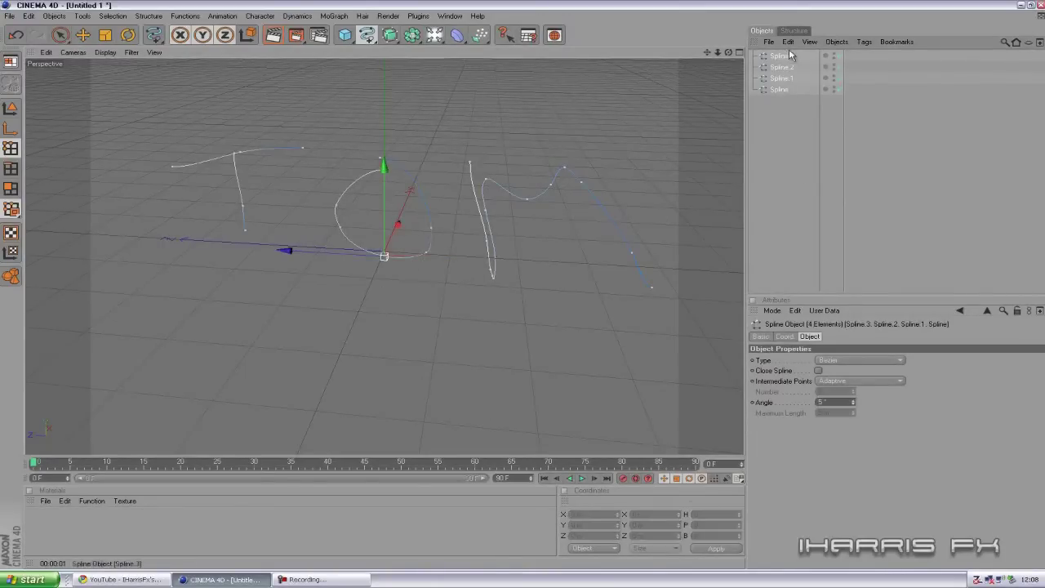
pyautogui.press('Delete')
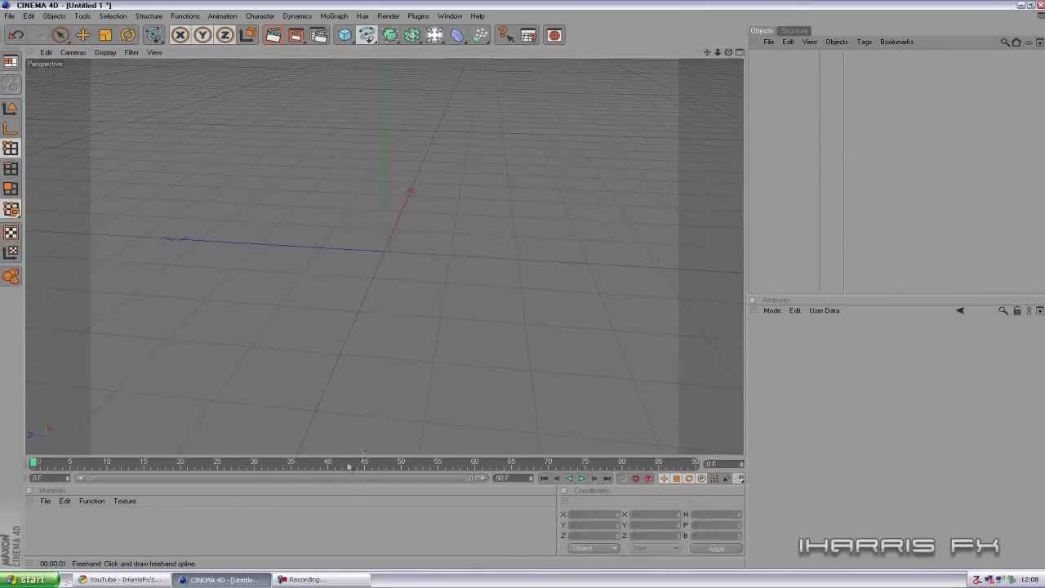
# Switch to the YouTube channel page in the browser and open the DreamTeamEditing channel from its list of recommended channels
pyautogui.click(244, 577)
pyautogui.click(149, 580)
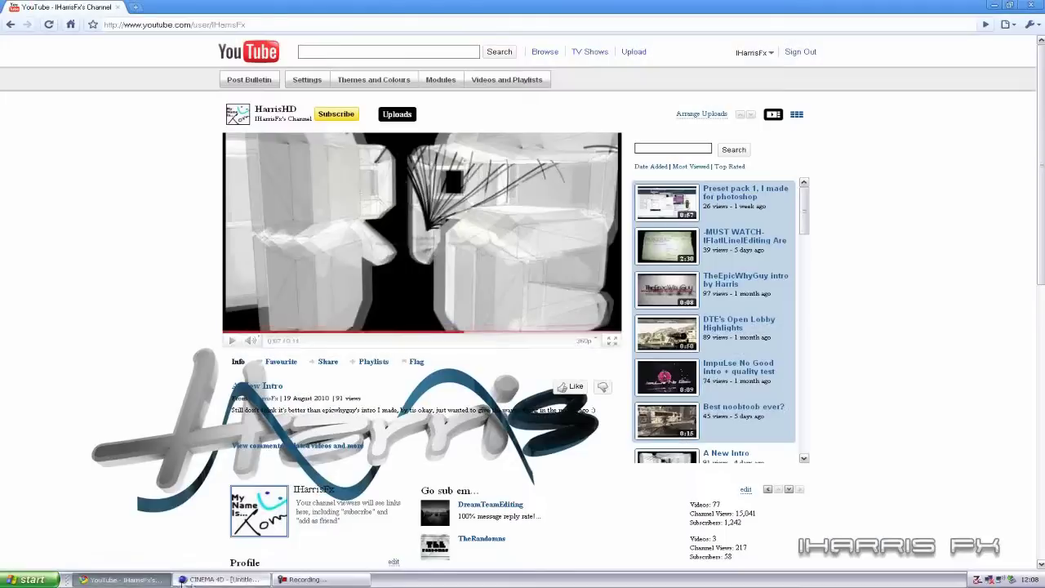
pyautogui.scroll(-4, 158, 508)
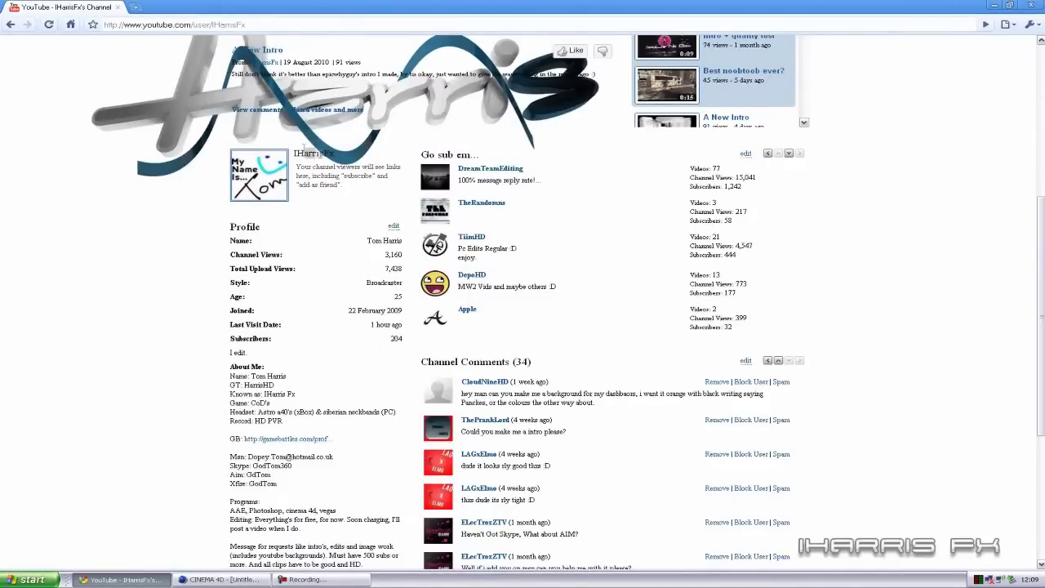
pyautogui.moveTo(377, 329); pyautogui.dragTo(383, 342)
pyautogui.click(397, 341)
pyautogui.click(482, 169)
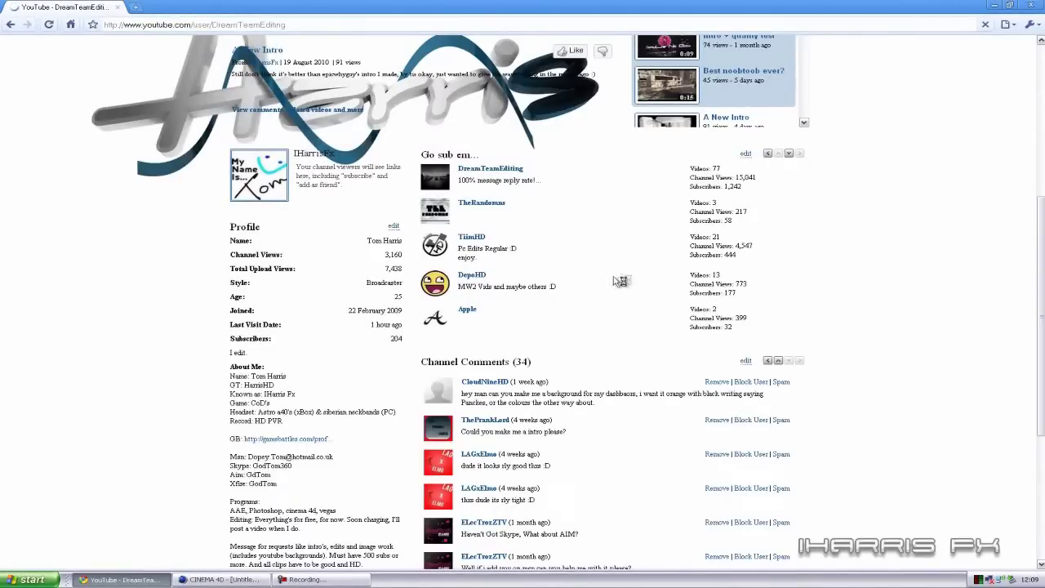
# Look through the DreamTeamEditing channel's profile, staff list and comments, and return to its featured video
pyautogui.moveTo(488, 437); pyautogui.dragTo(403, 421)
pyautogui.click(390, 423)
pyautogui.scroll(-3, 384, 423)
pyautogui.scroll(-4, 386, 424)
pyautogui.scroll(2, 391, 415)
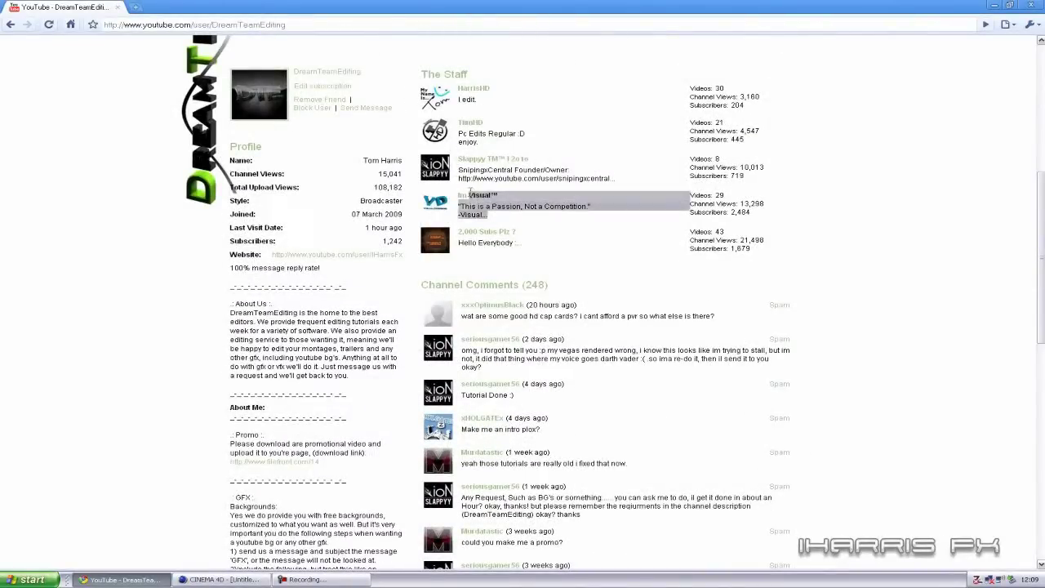
pyautogui.scroll(5, 482, 233)
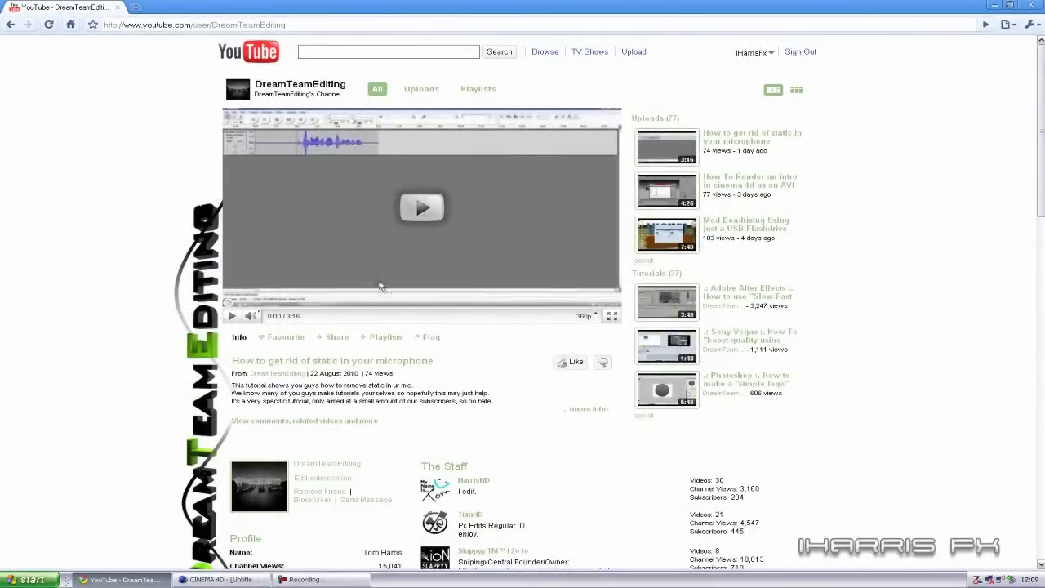